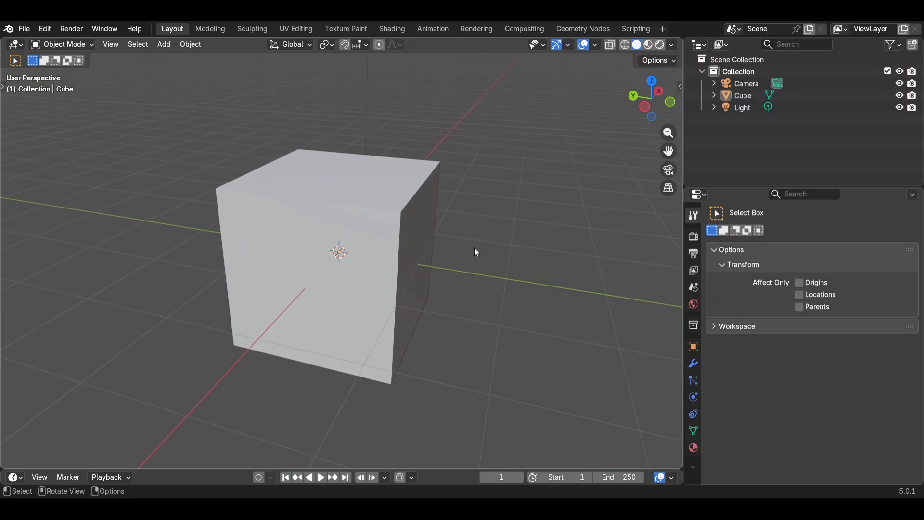
mouse_move(475, 248)
middle_down()
mouse_move(474, 272)
mouse_move(460, 244)
mouse_move(467, 248)
middle_up()
scroll(475, 248, down, 1)
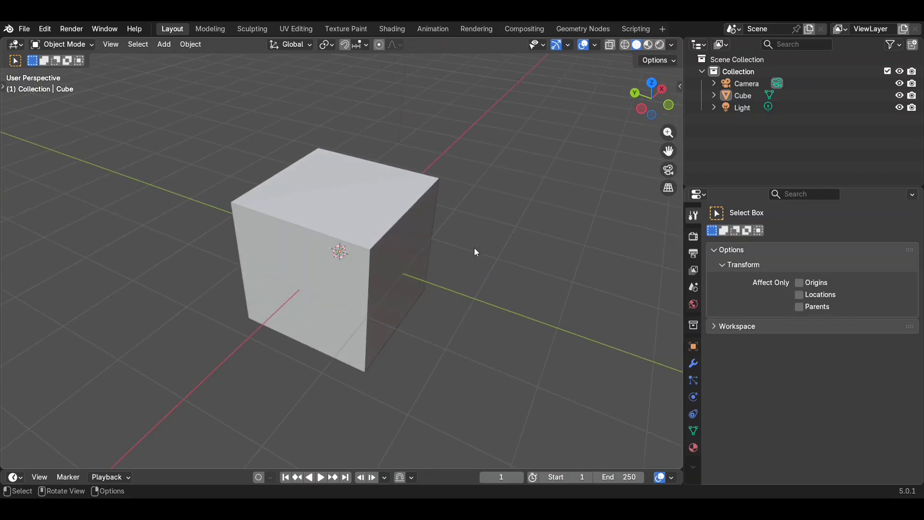
scroll(475, 247, up, 1)
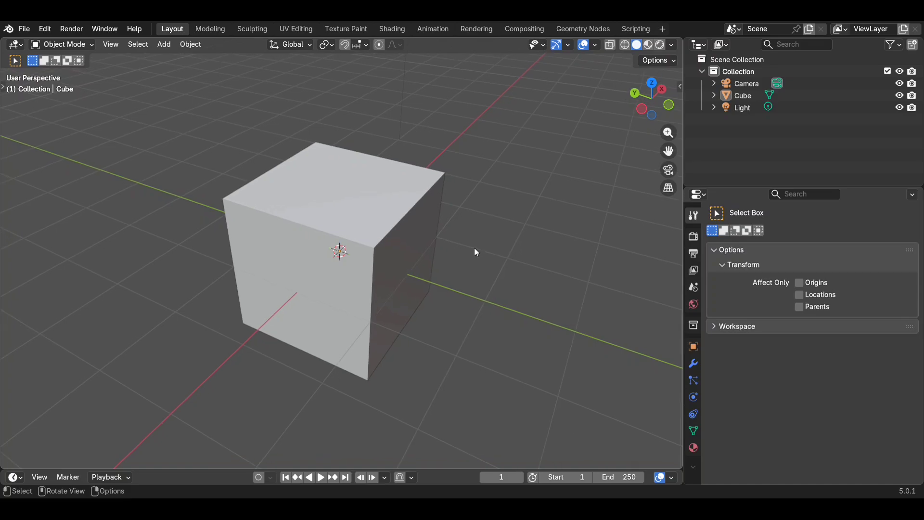
mouse_move(474, 247)
middle_down()
mouse_move(457, 250)
mouse_move(475, 252)
middle_up()
scroll(475, 248, down, 1)
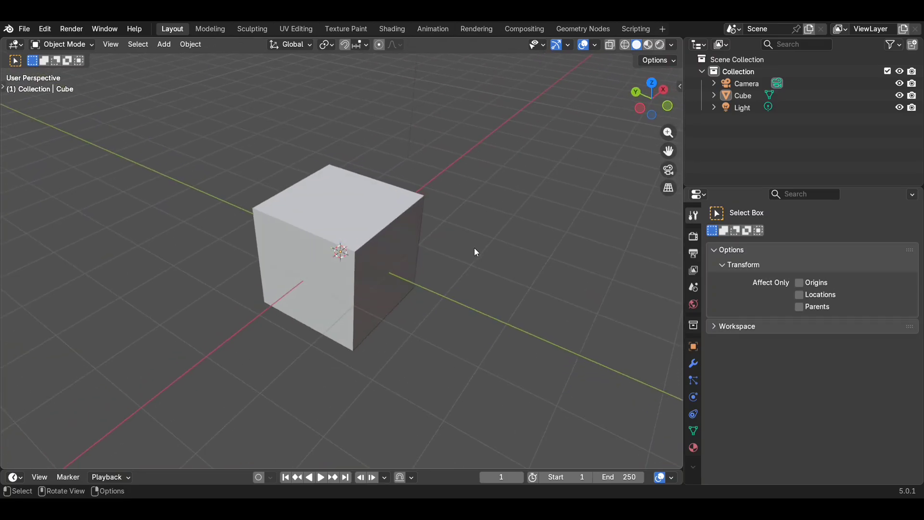
- Delete the default cube from the scene
click(374, 246)
key(x)
click(375, 246)
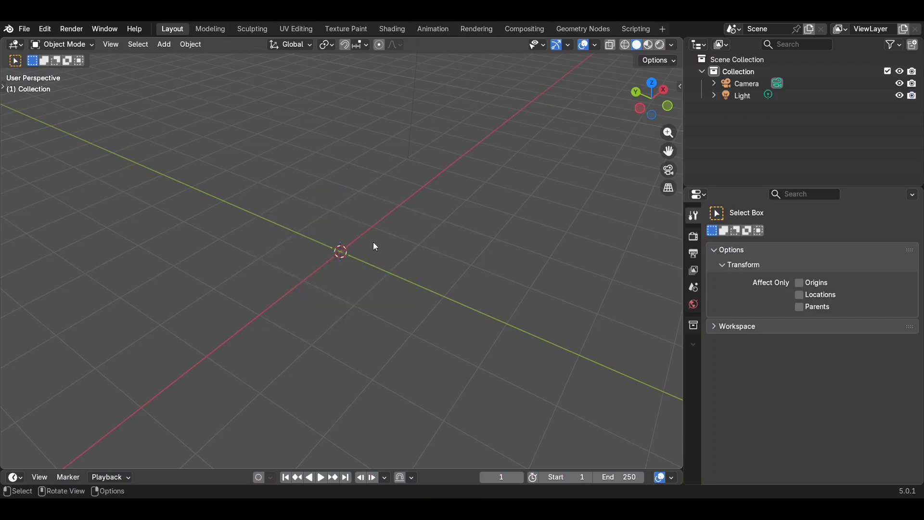
- Add a UV sphere at the world origin and scale it up uniformly by about 1.28
key(shift+a)
mouse_move(378, 243)
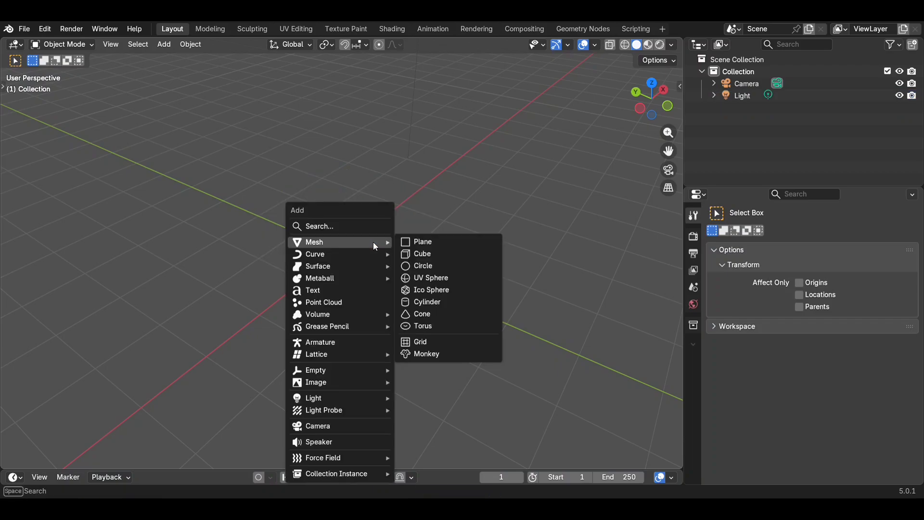
click(422, 279)
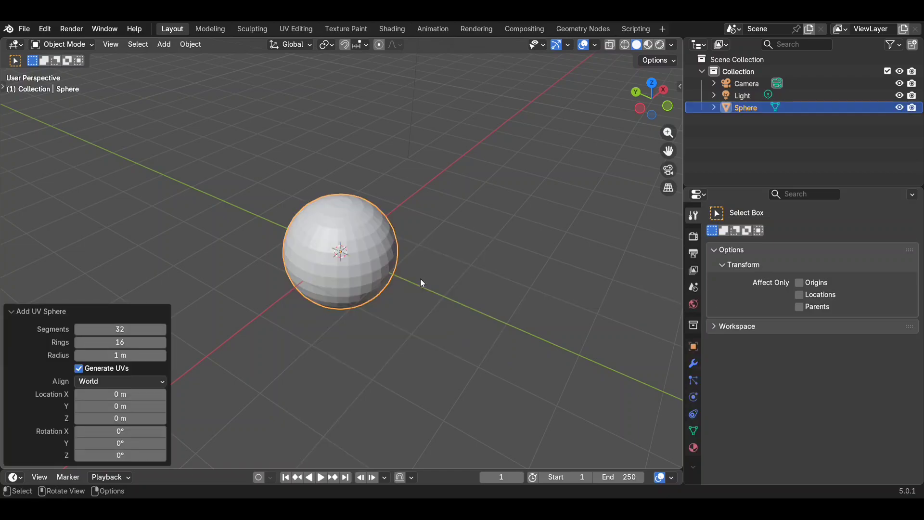
key(s)
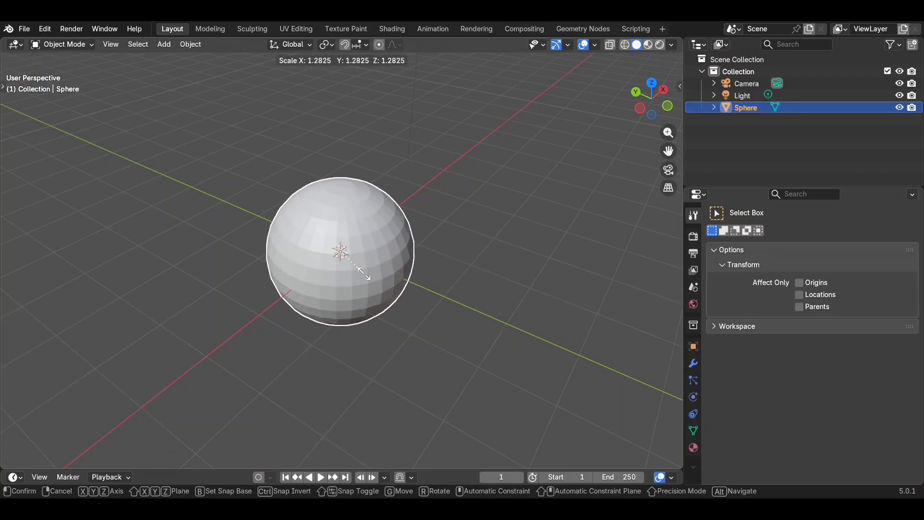
click(365, 275)
- Apply Shade Auto Smooth to the sphere and stretch it along the Z axis by about 1.39 into an egg shape
right_click(366, 278)
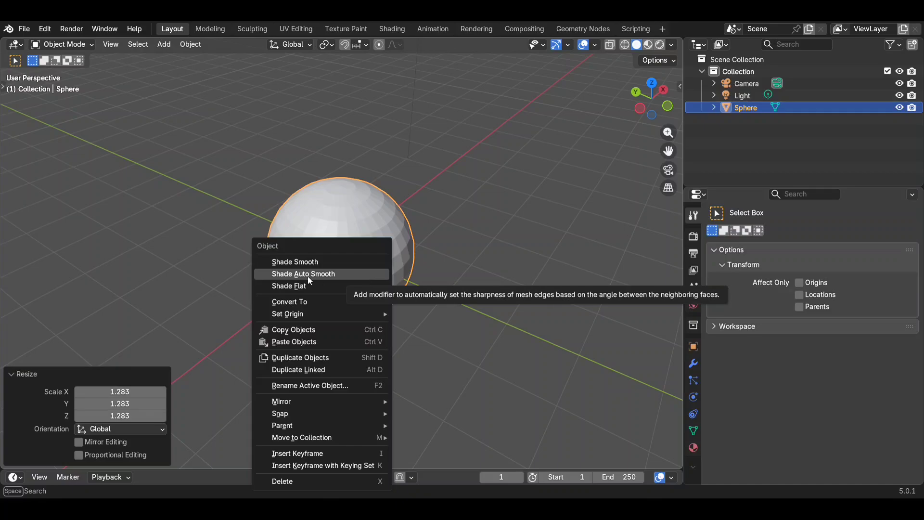
click(337, 278)
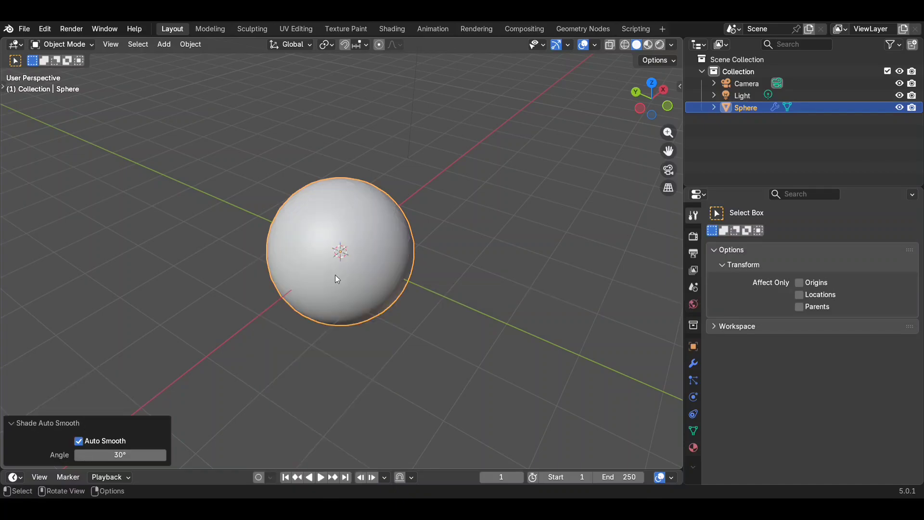
key(s)
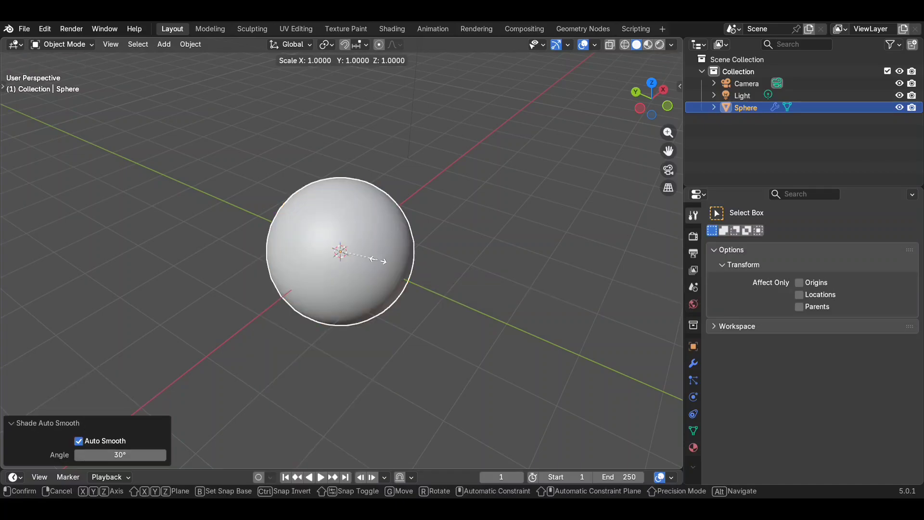
key(z)
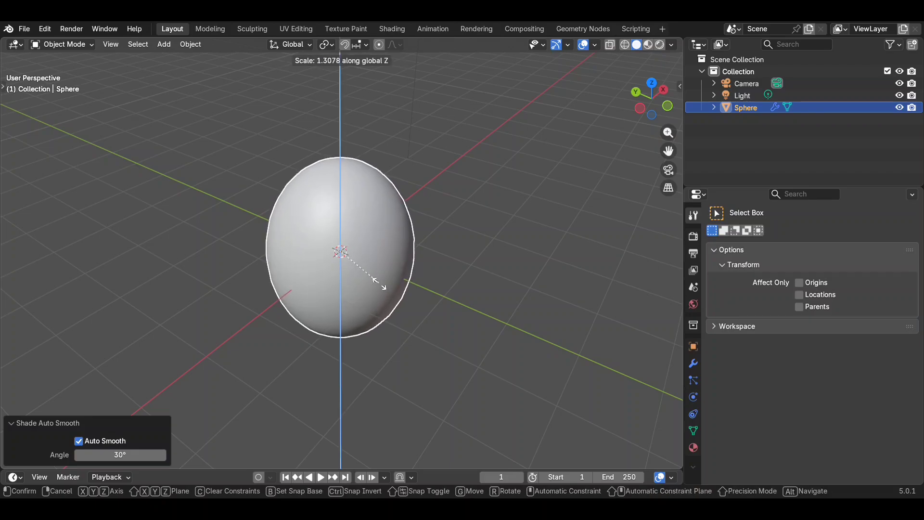
click(379, 289)
mouse_move(380, 289)
middle_down()
mouse_move(418, 286)
mouse_move(382, 292)
middle_up()
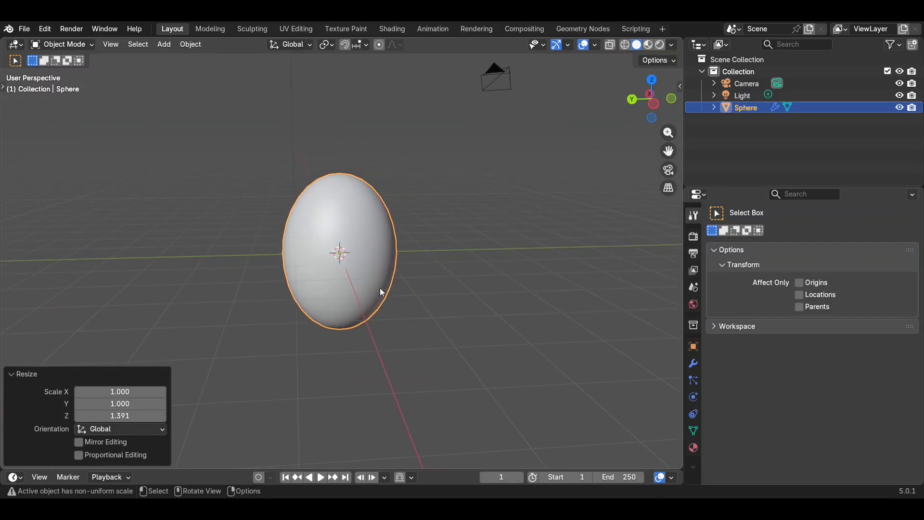
click(439, 271)
- Add a mesh plane at the world origin and scale it up uniformly by about 3.02
scroll(466, 252, down, 1)
middle_drag(469, 253, 425, 260)
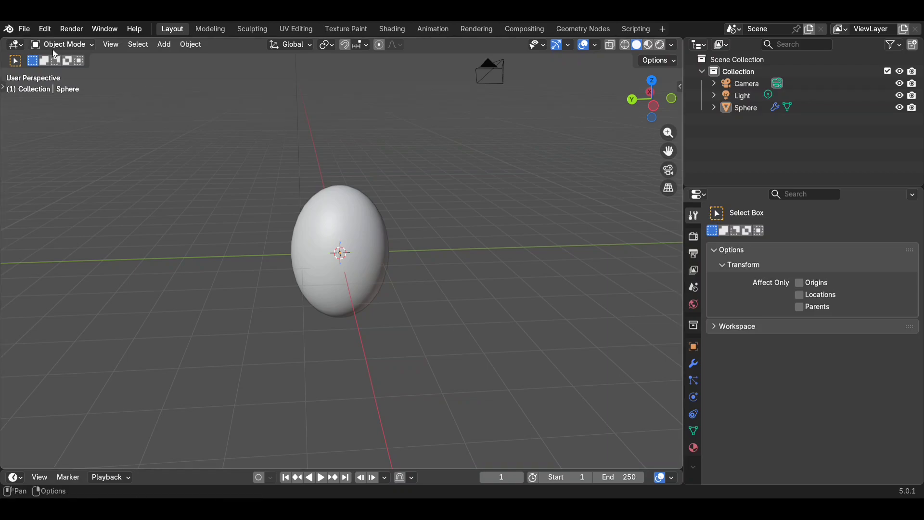
key(shift+a)
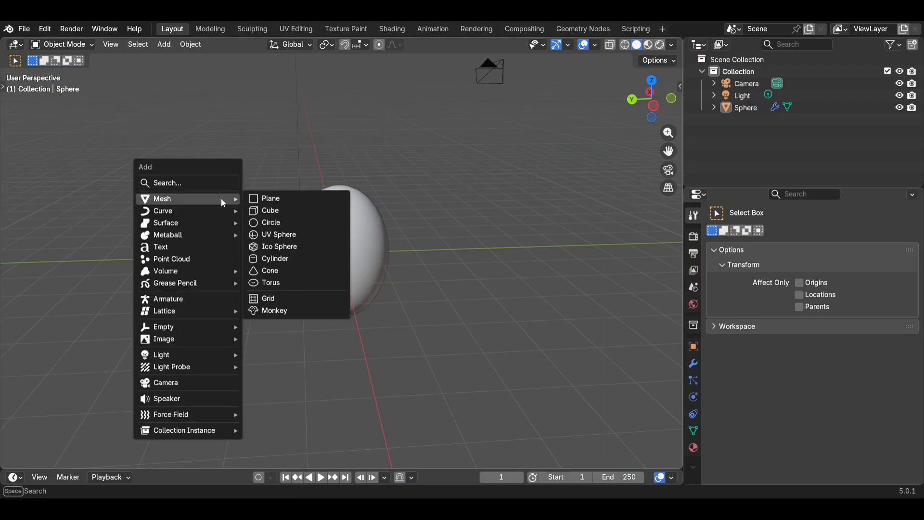
click(279, 198)
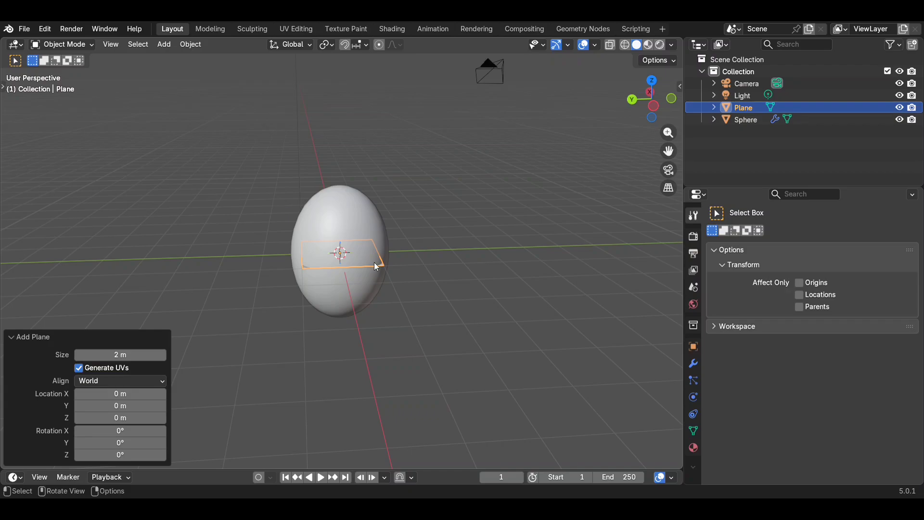
key(s)
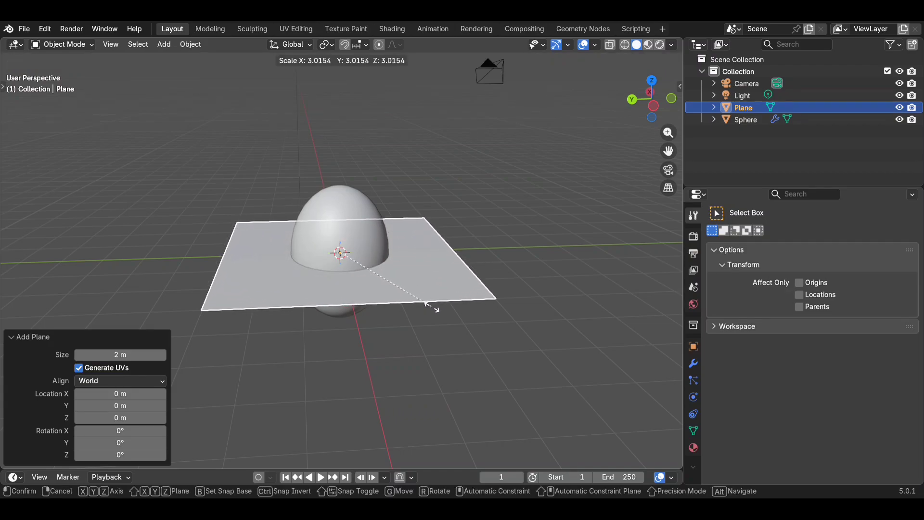
click(432, 307)
middle_drag(432, 308, 434, 312)
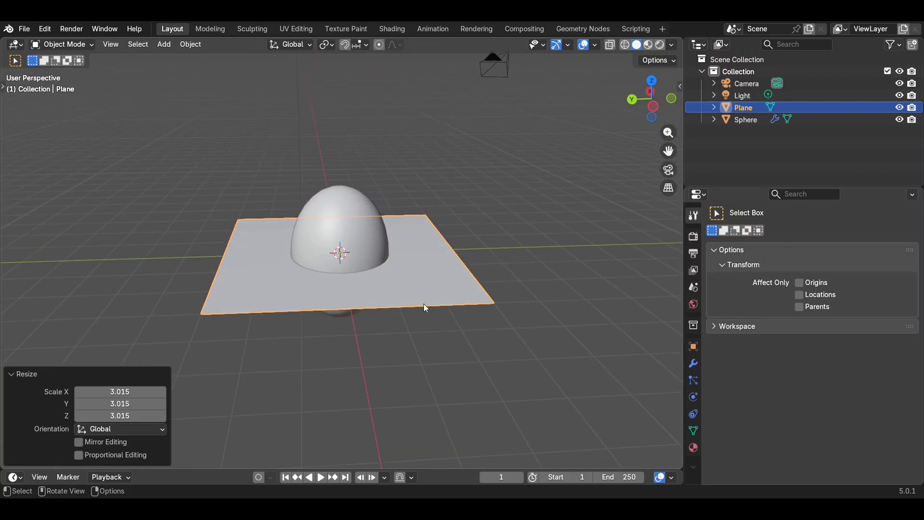
- Raise the plane about 3.85 m along the Z axis so it sits above the sphere
key(g)
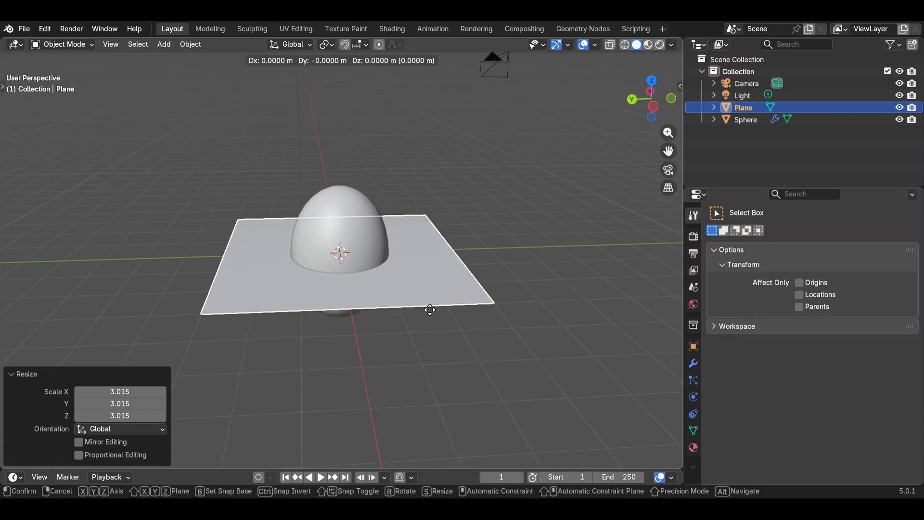
key(z)
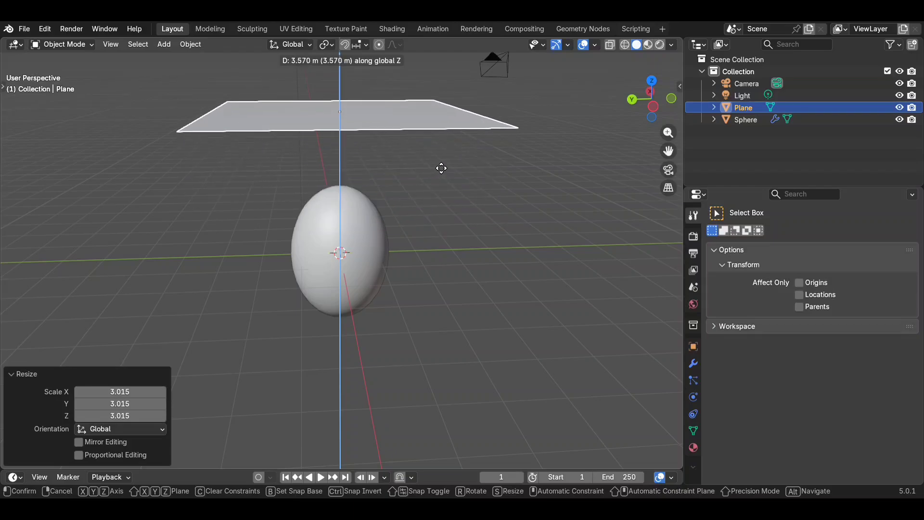
click(439, 154)
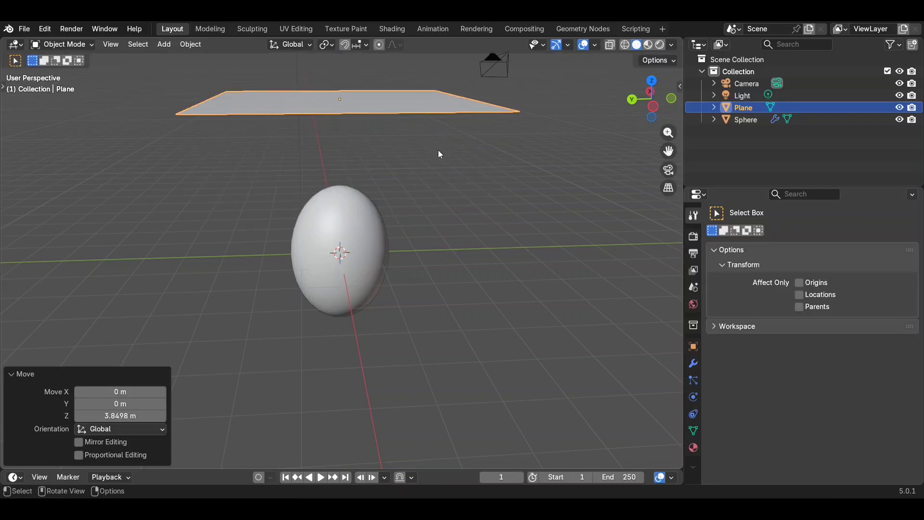
- Add Cloth physics to the plane and show its cloth settings
middle_drag(439, 151, 439, 151)
scroll(439, 150, down, 1)
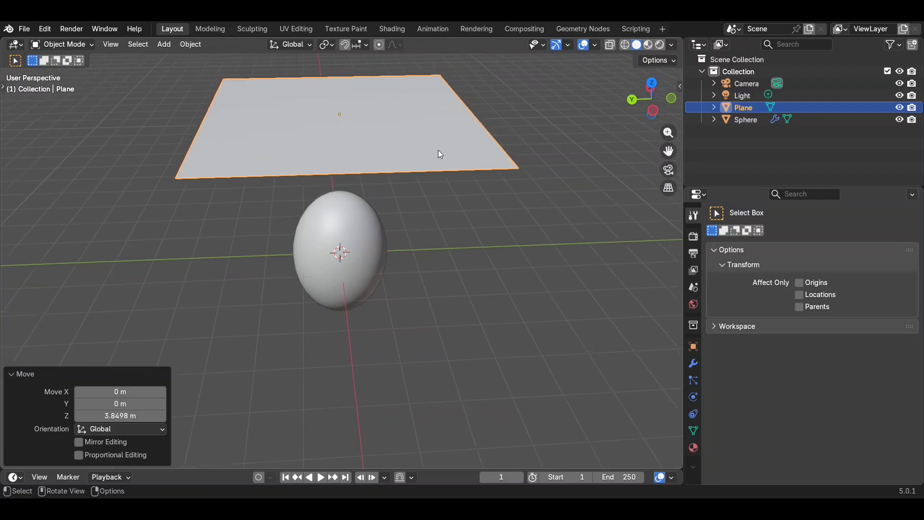
middle_drag(461, 241, 424, 236)
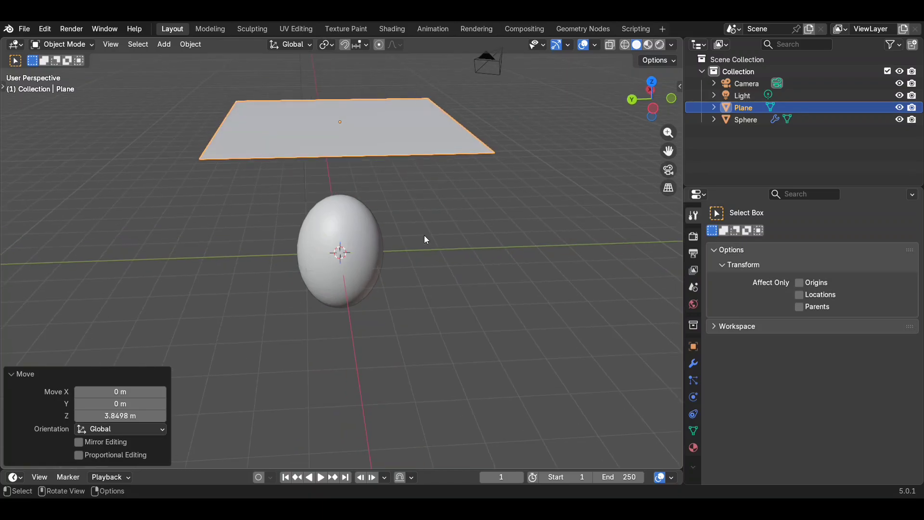
click(357, 250)
click(370, 138)
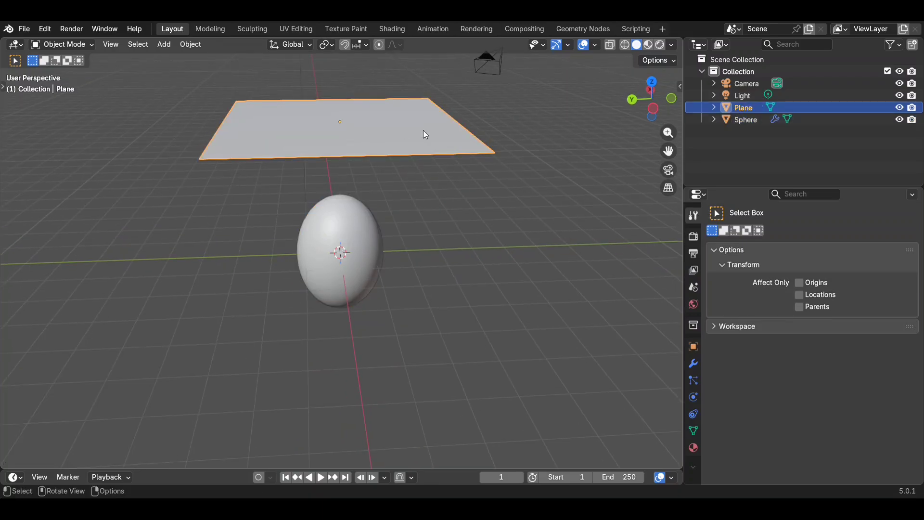
click(693, 369)
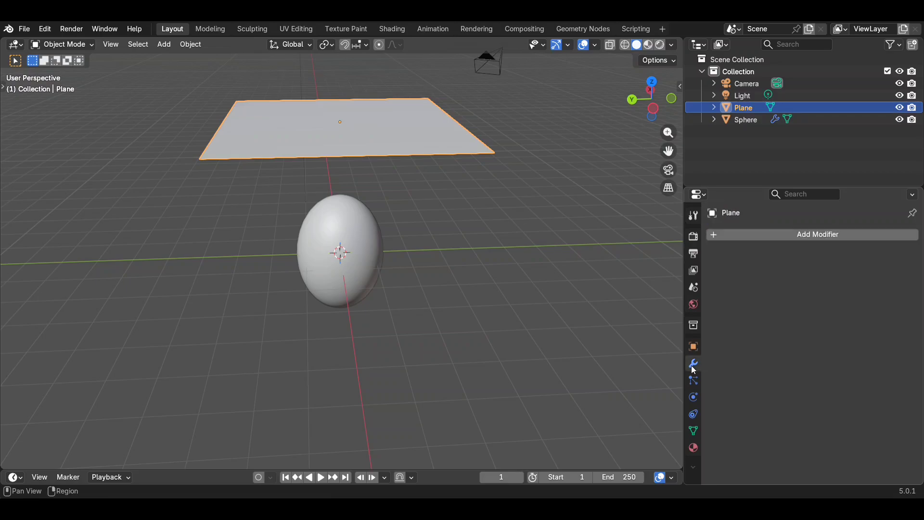
click(694, 398)
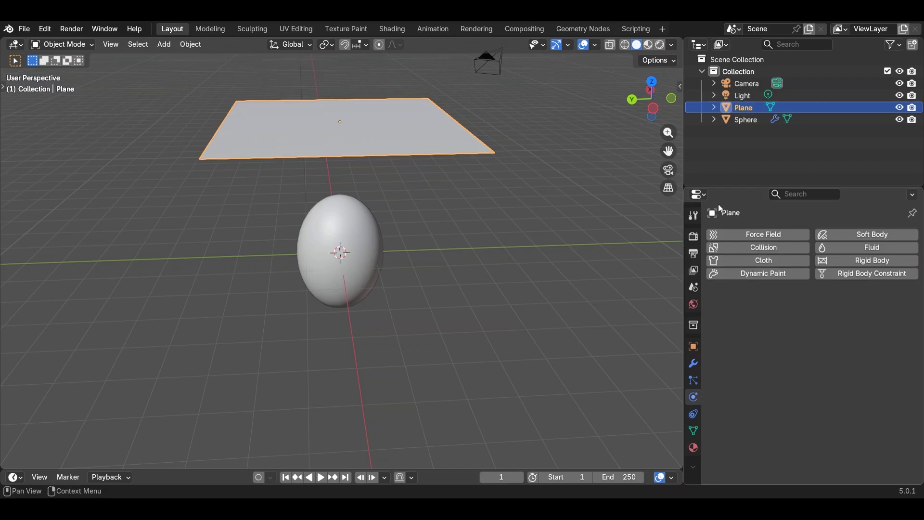
click(767, 261)
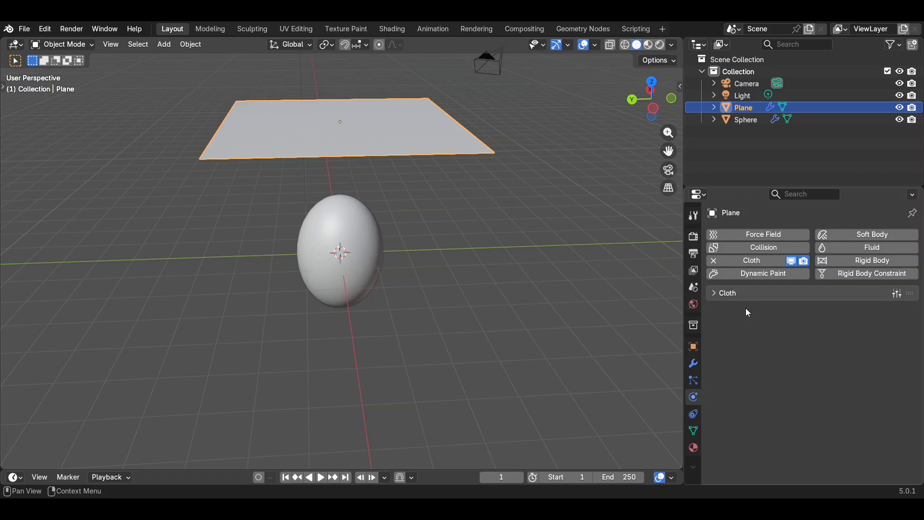
scroll(825, 352, down, 1)
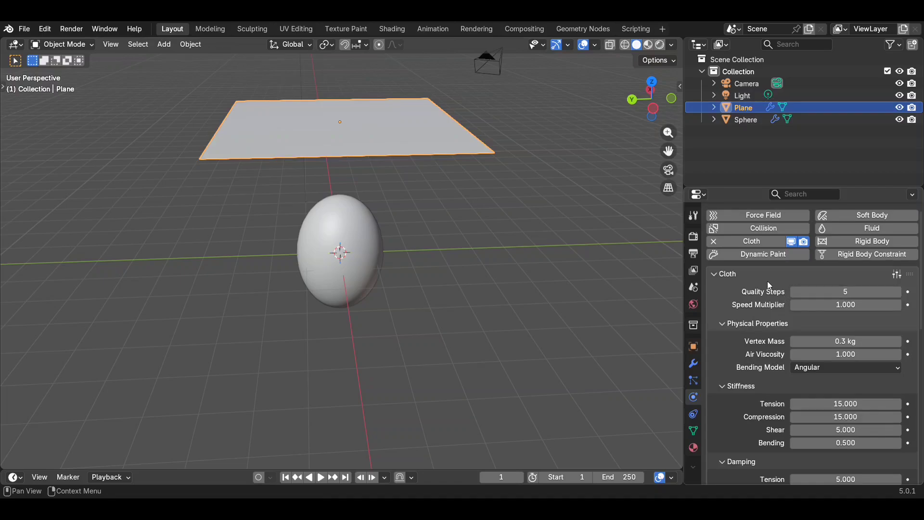
- Play the cloth simulation with the timeline enlarged and scrub through the plane's fall back to frame 0
drag(454, 472, 453, 423)
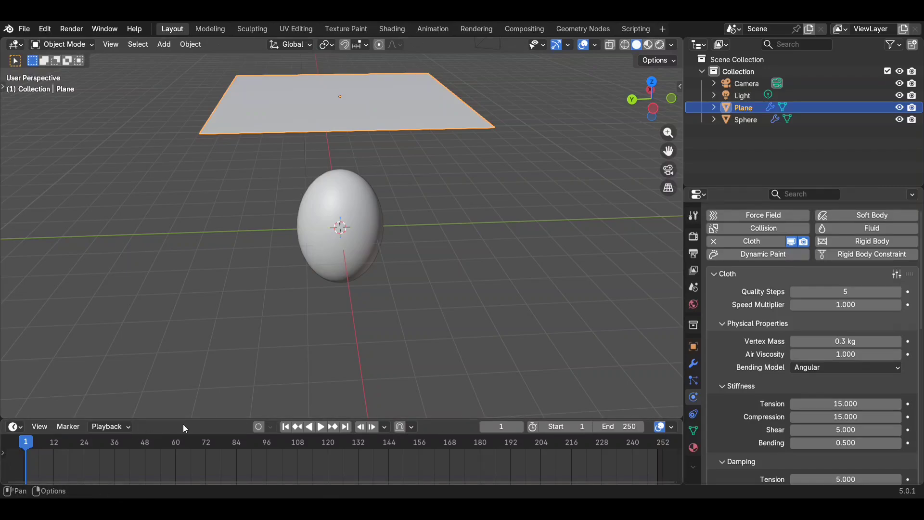
key(space)
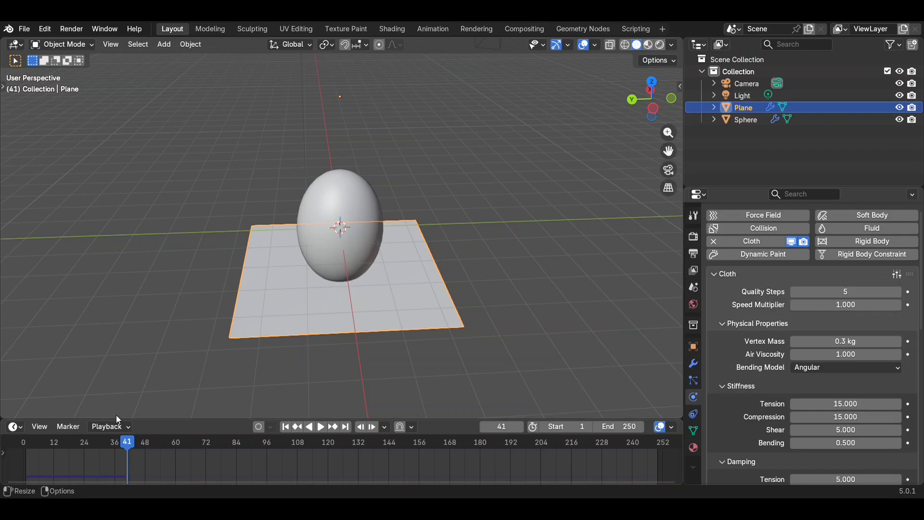
middle_drag(357, 363, 359, 364)
key(space)
drag(133, 444, 97, 436)
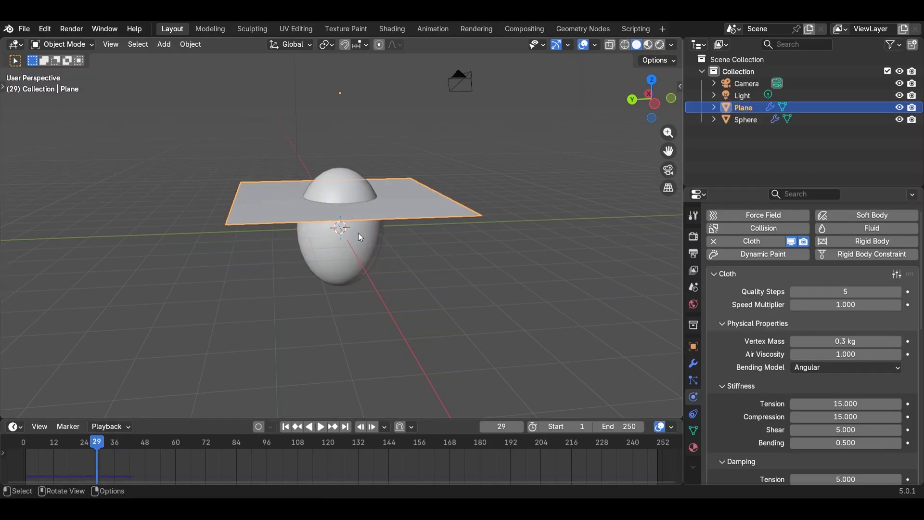
click(103, 442)
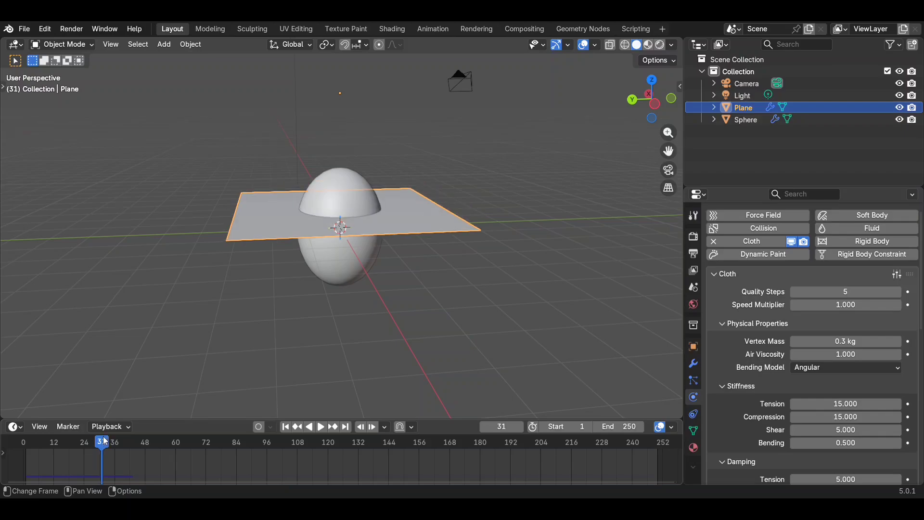
drag(47, 445, 23, 444)
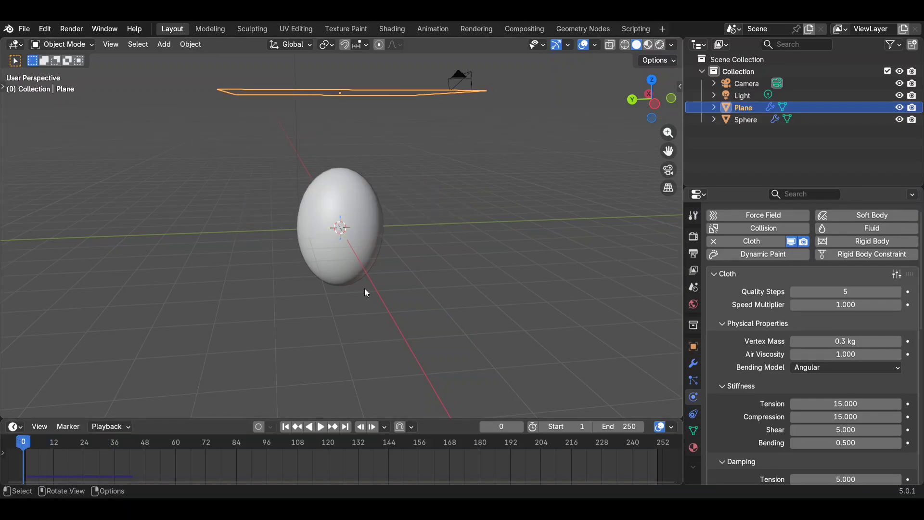
- Enter Edit Mode on the plane and switch to face selection with its single face selected
mouse_move(365, 288)
middle_down()
mouse_move(367, 306)
mouse_move(365, 295)
middle_up()
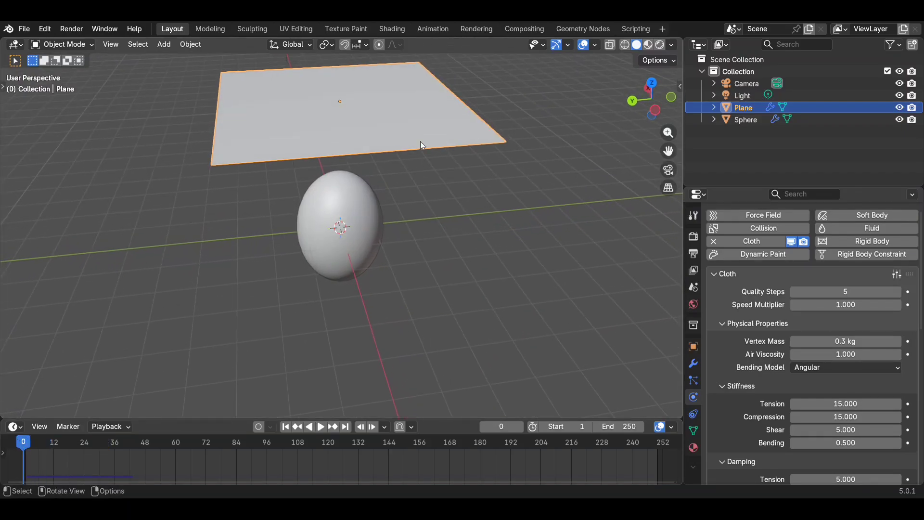
click(193, 183)
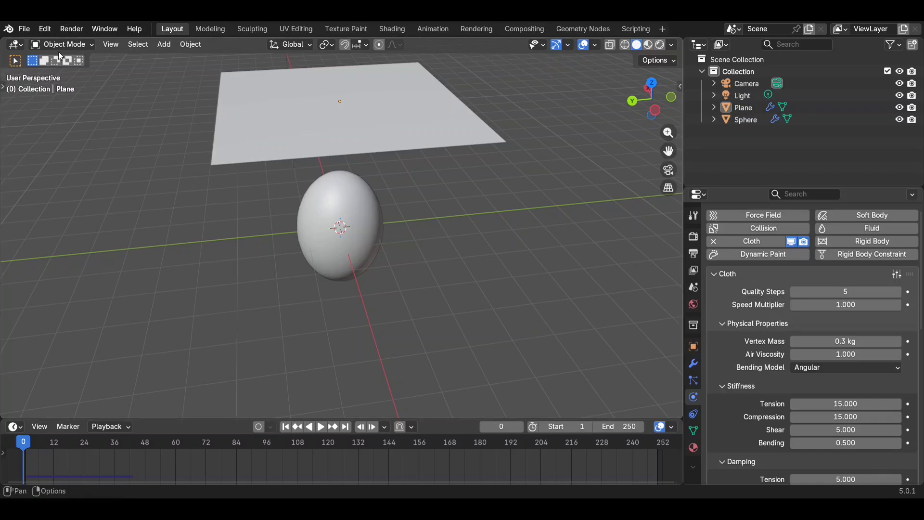
key(Tab)
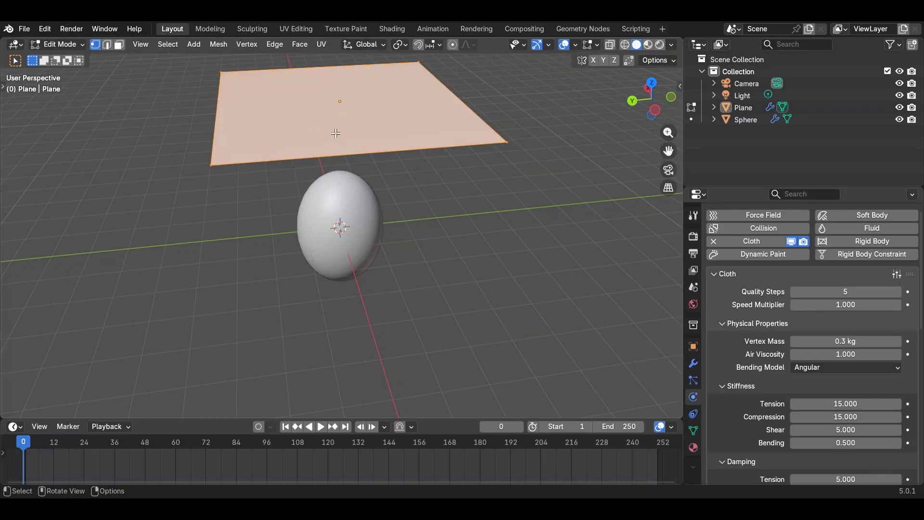
middle_drag(359, 123, 368, 161)
click(119, 44)
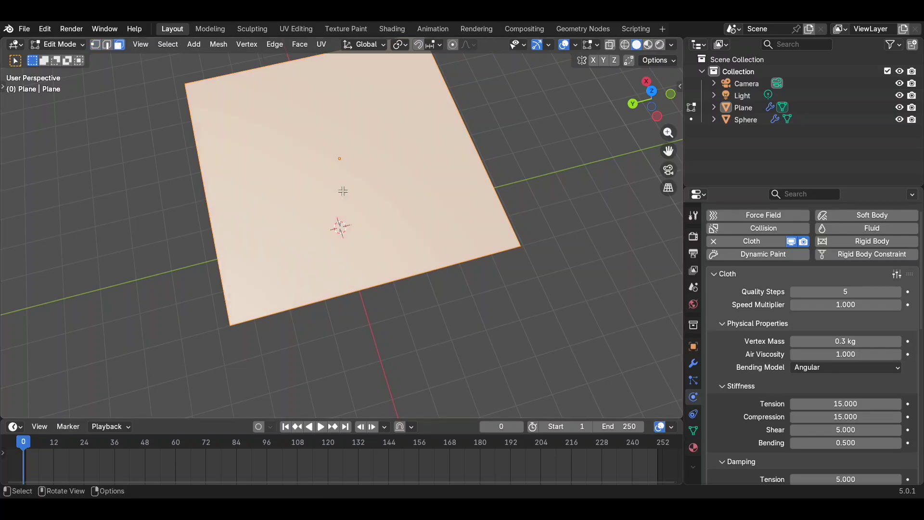
key(alt+a)
middle_drag(343, 192, 351, 181)
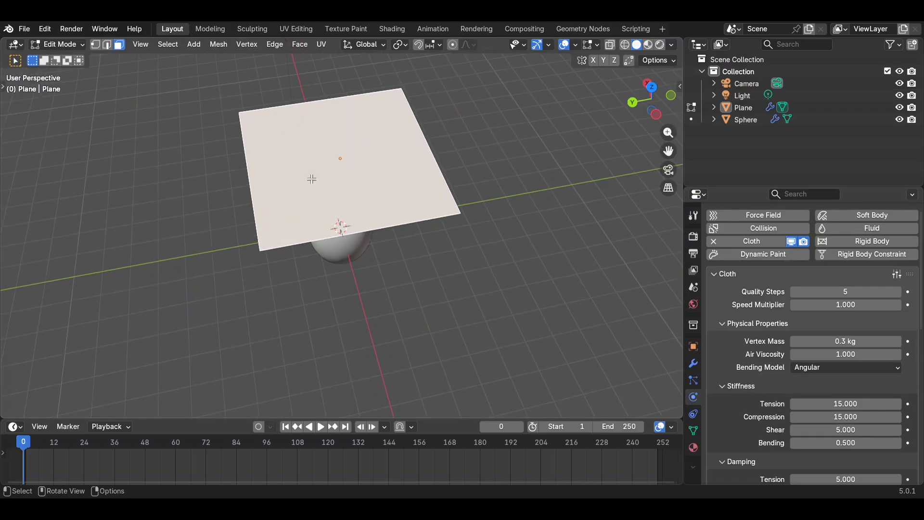
- Subdivide the plane's face with 10 cuts and clear the selection
right_click(313, 179)
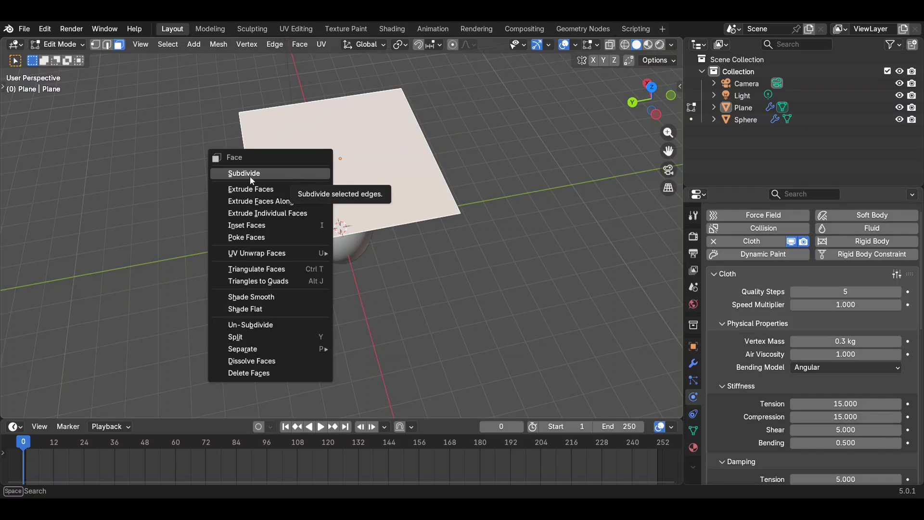
click(268, 172)
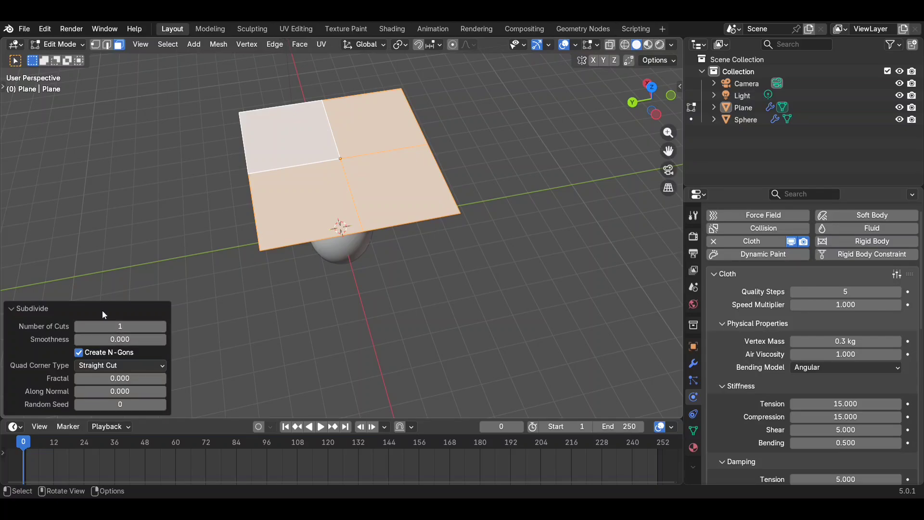
click(163, 327)
click(163, 327)
click(163, 327)
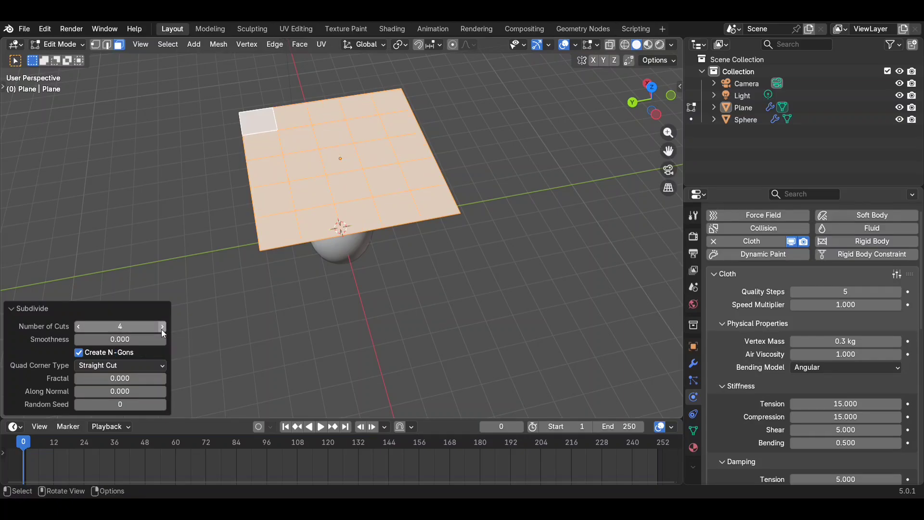
click(162, 327)
click(163, 327)
click(163, 327)
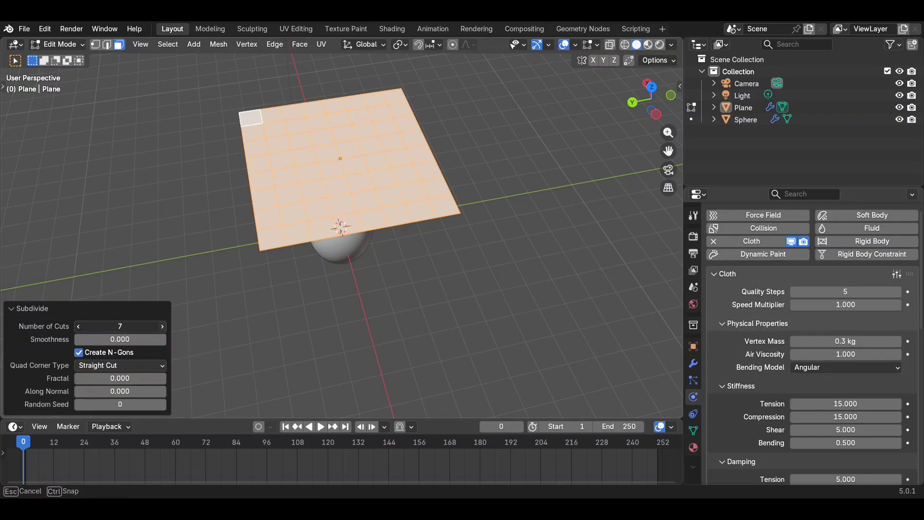
click(162, 327)
click(163, 327)
click(162, 327)
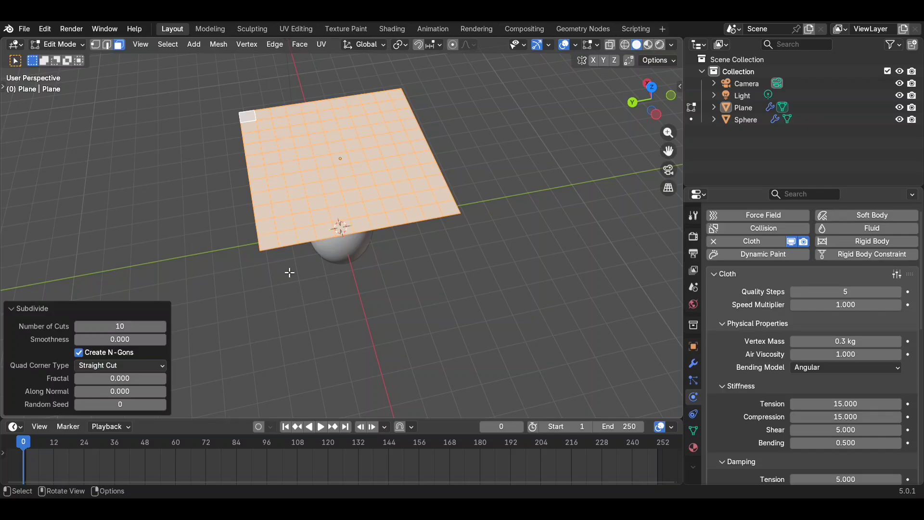
click(289, 272)
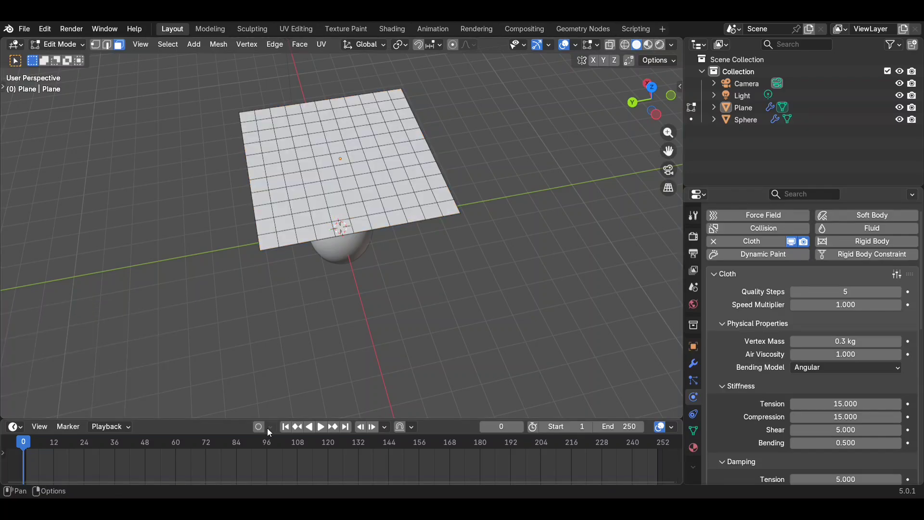
- Return the subdivided plane to Object Mode during a test playback and rewind the timeline to frame 0
middle_drag(305, 403, 295, 374)
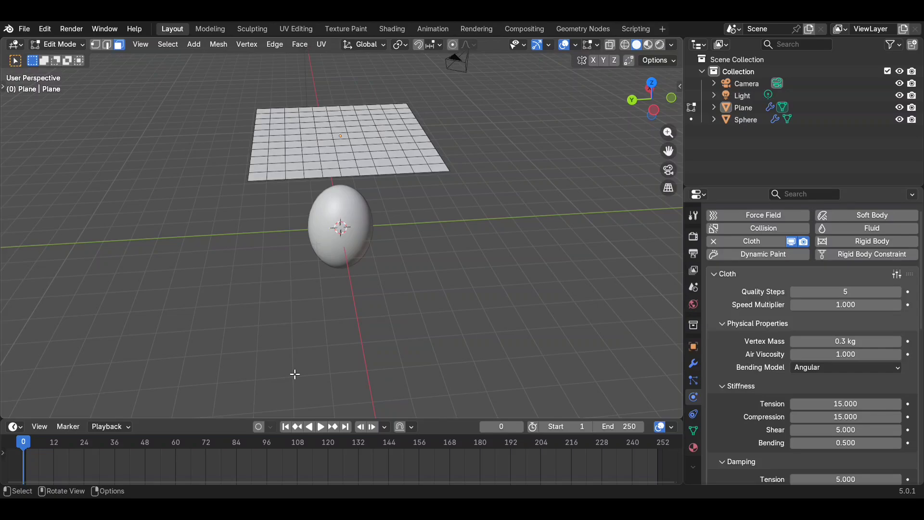
key(space)
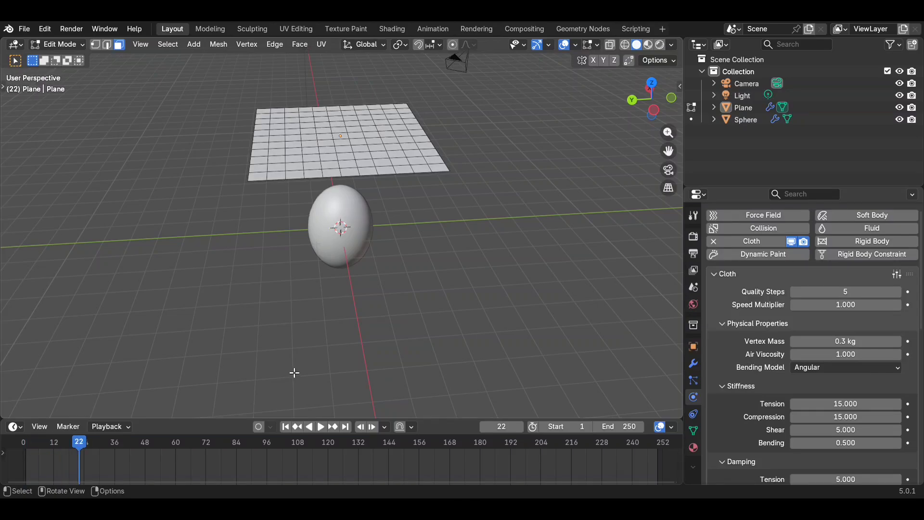
key(Tab)
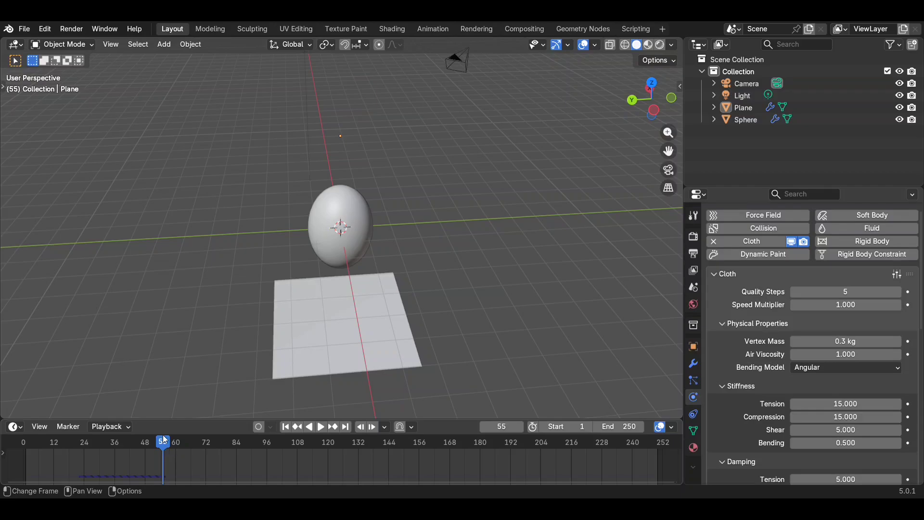
drag(164, 442, 25, 443)
scroll(562, 250, up, 5)
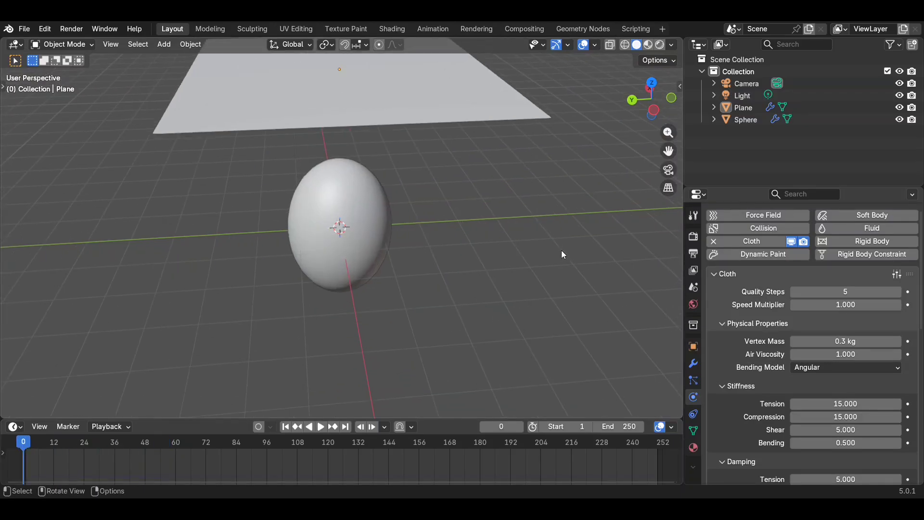
- Add Collision physics to the egg-shaped sphere
middle_drag(562, 250, 561, 250)
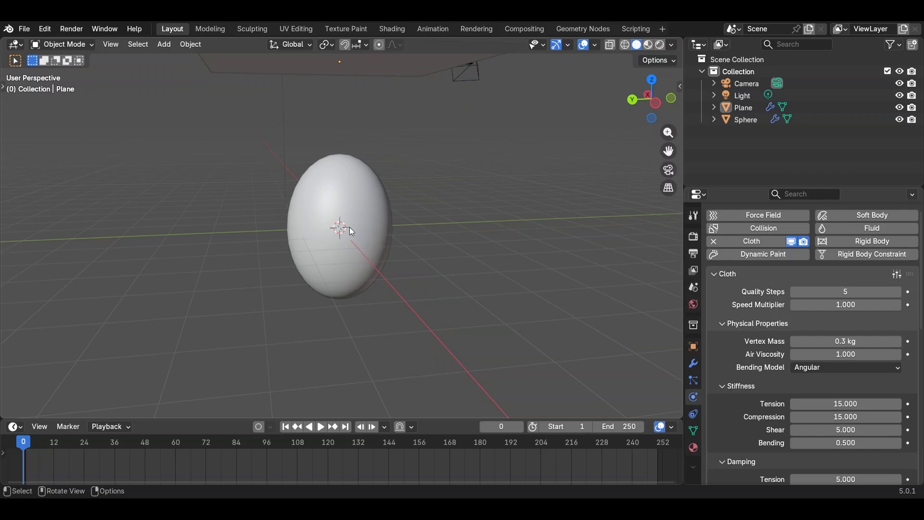
middle_drag(350, 227, 349, 227)
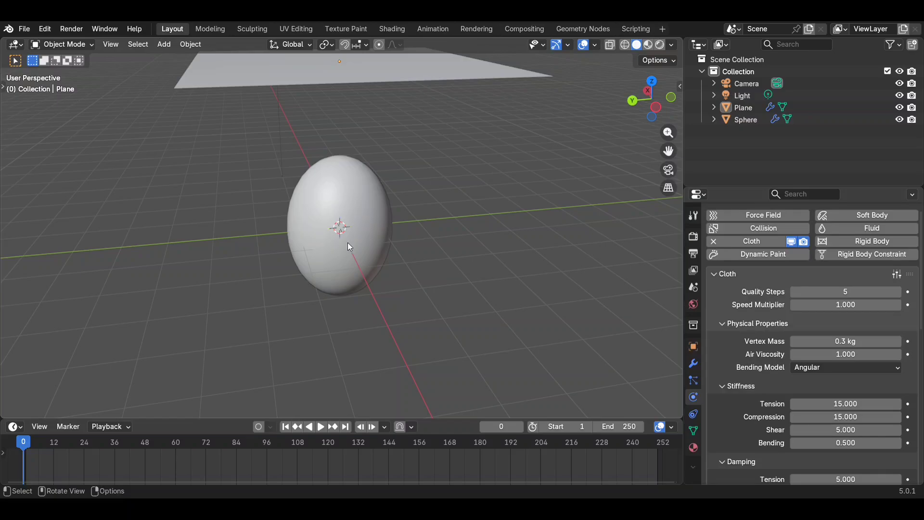
click(375, 230)
click(764, 248)
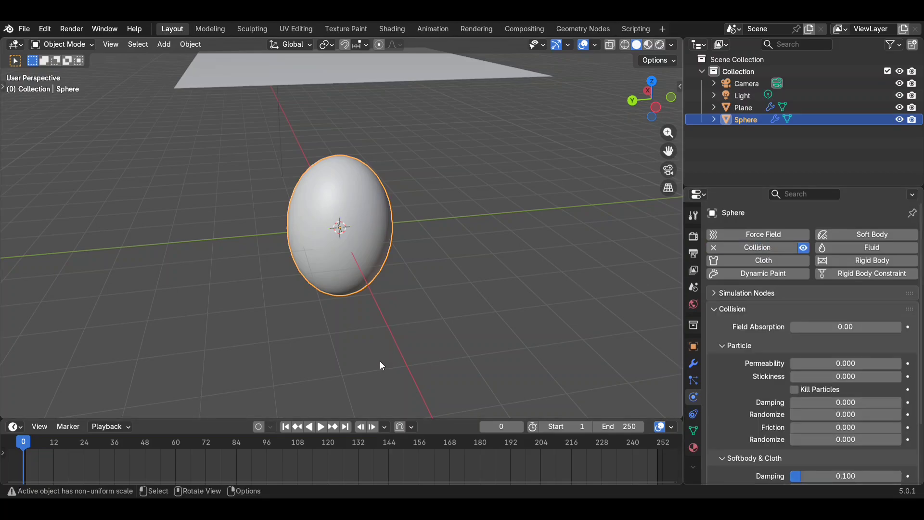
- Play the simulation to check how the cloth collides with the sphere, and rewind to frame 0
key(space)
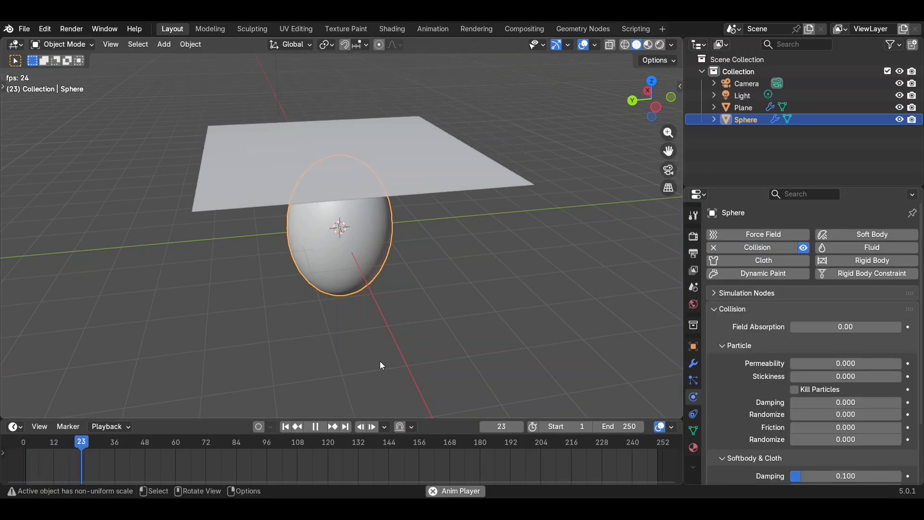
key(space)
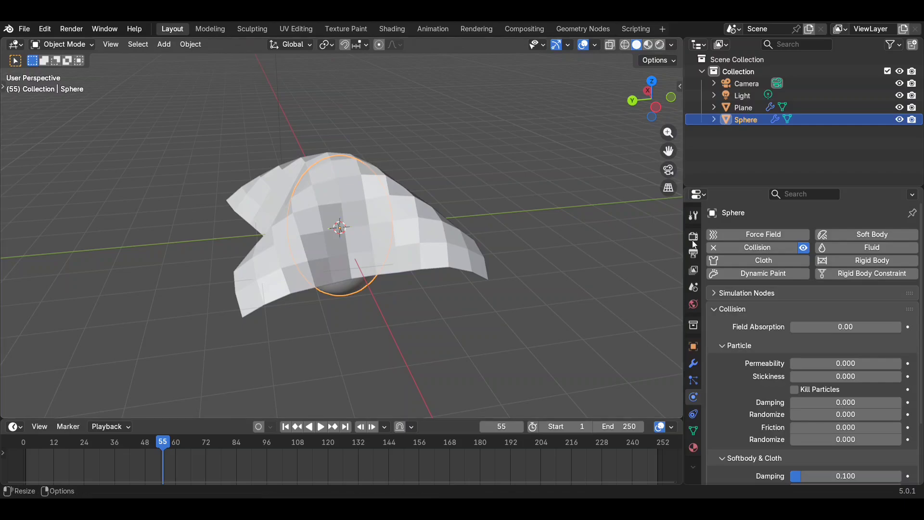
middle_drag(494, 236, 494, 236)
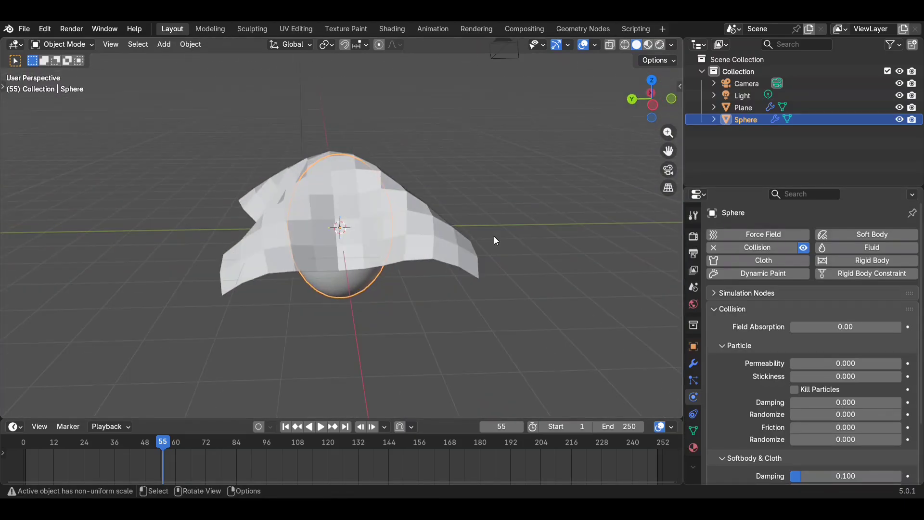
key(space)
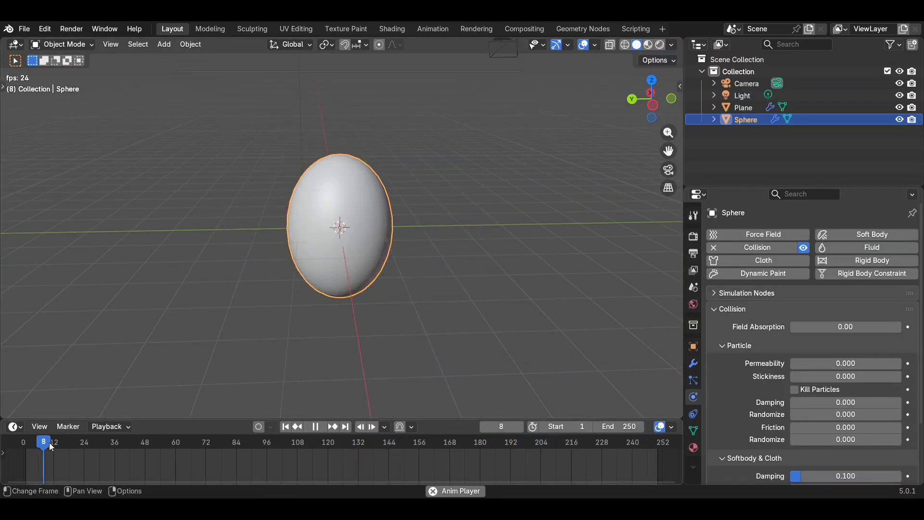
drag(43, 440, 19, 446)
key(space)
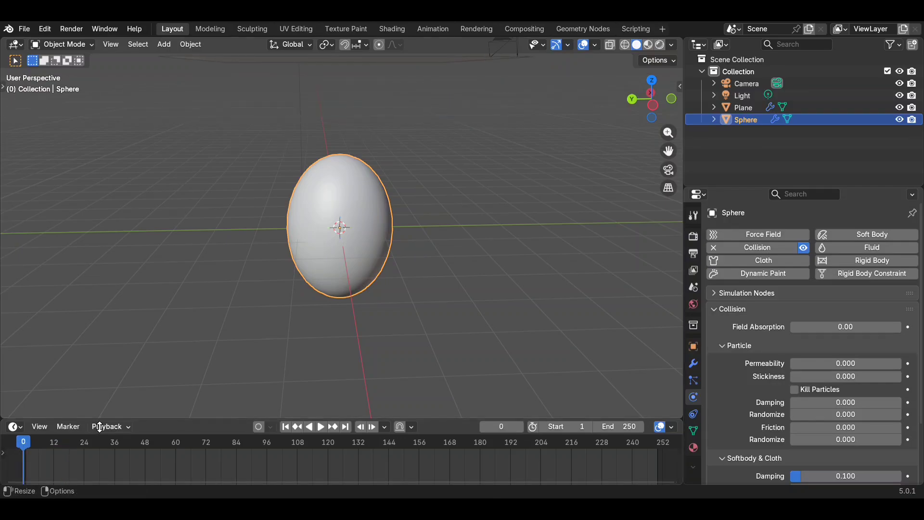
- Add a Subdivision Surface modifier to the sphere
middle_drag(385, 311, 388, 316)
scroll(385, 311, down, 2)
scroll(386, 311, down, 2)
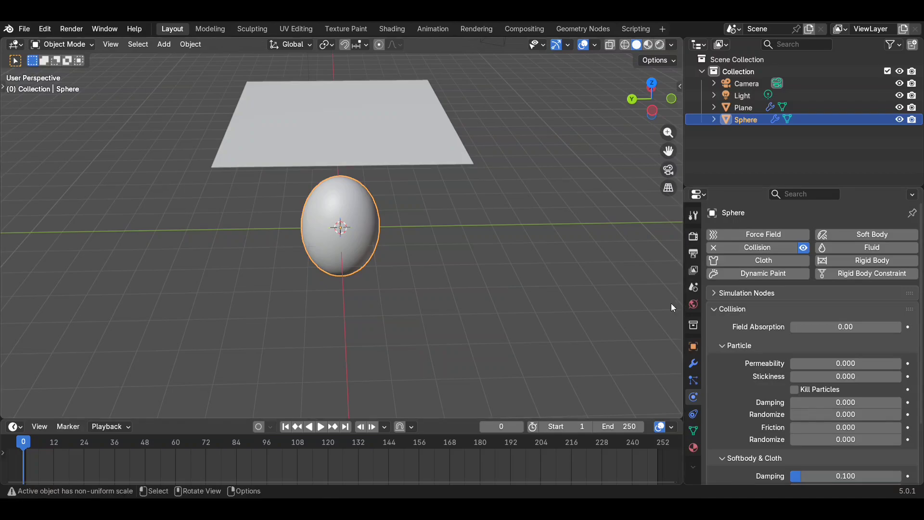
click(694, 363)
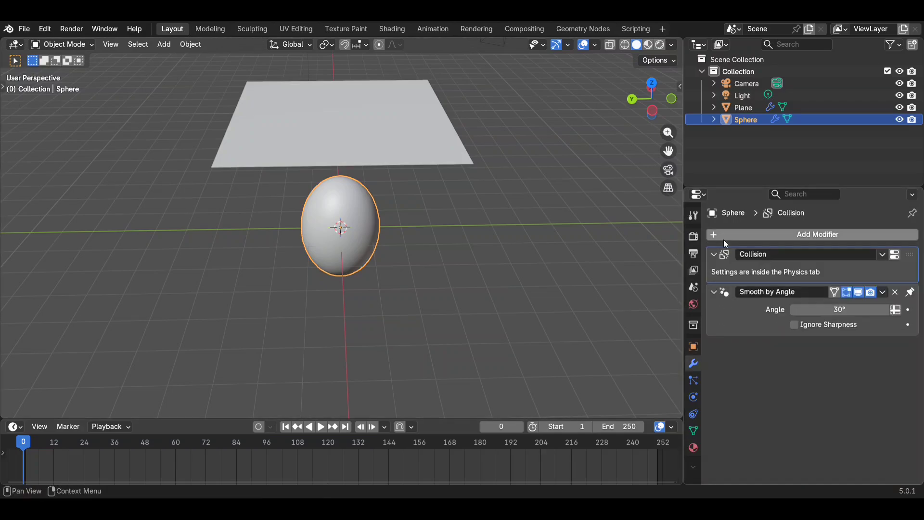
click(759, 239)
mouse_move(714, 214)
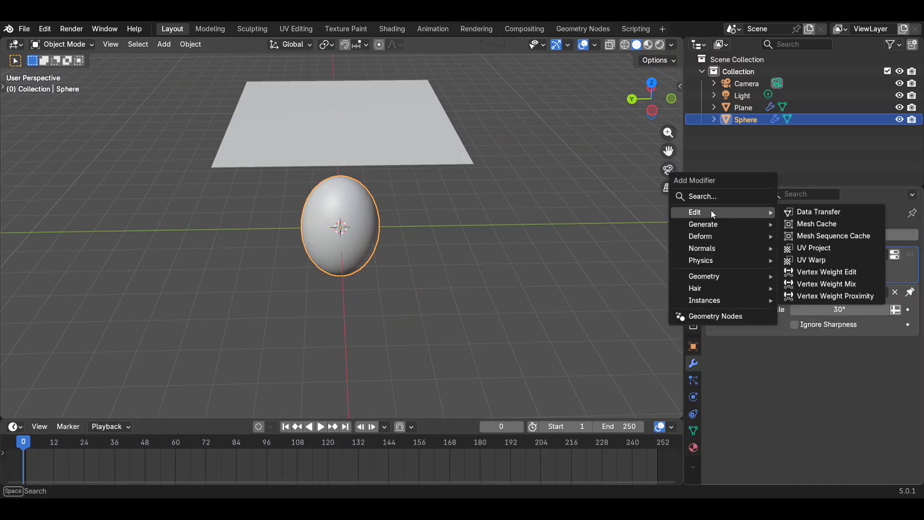
mouse_move(698, 232)
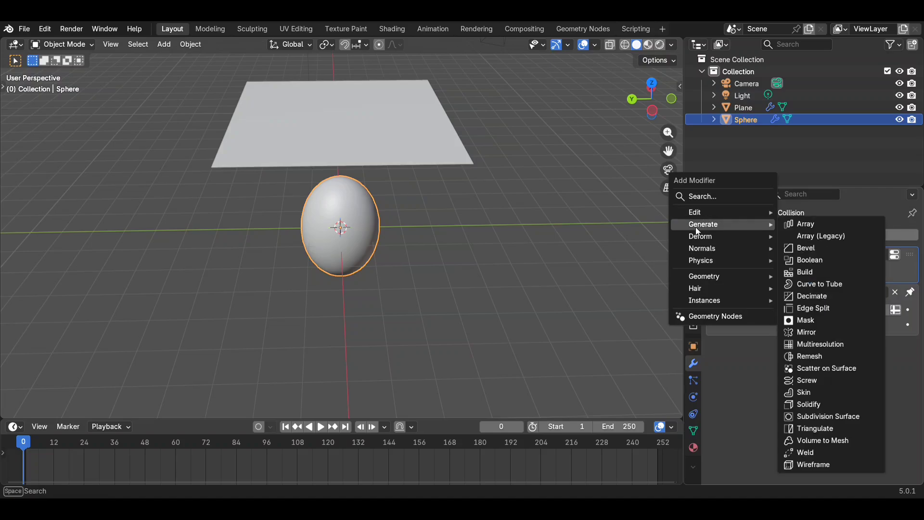
click(731, 197)
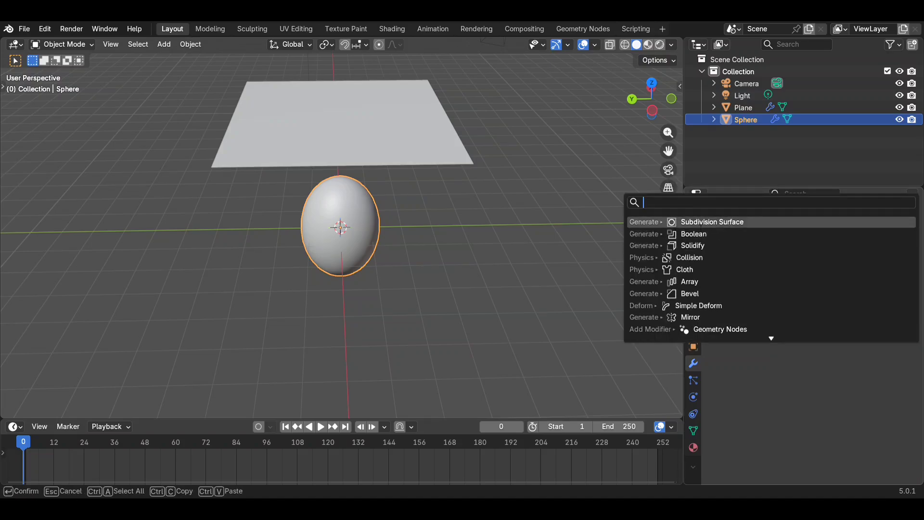
click(729, 223)
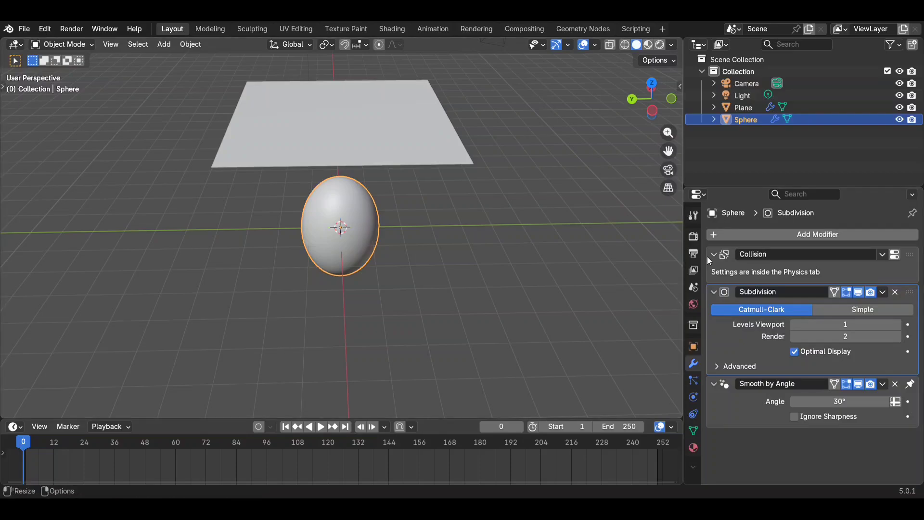
- Set the sphere's subdivision viewport level to 3, test the simulation, and raise the level to 4
click(898, 325)
click(899, 326)
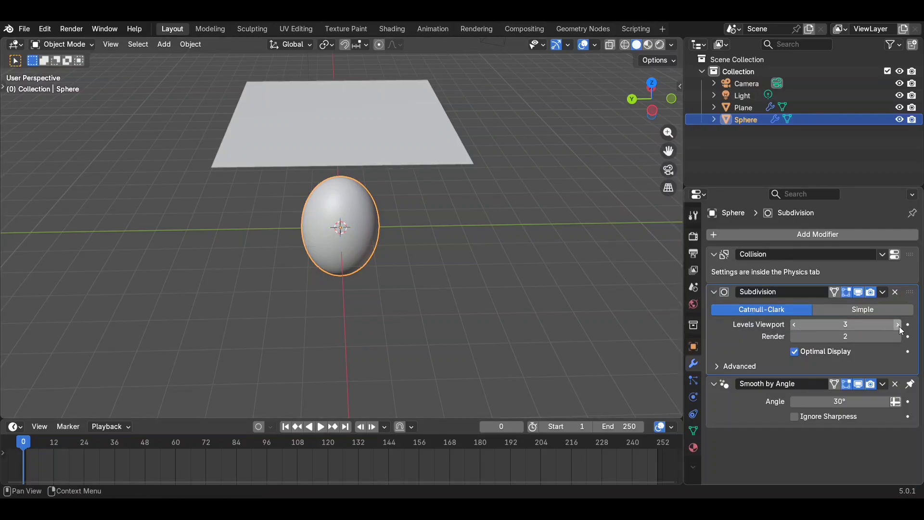
key(space)
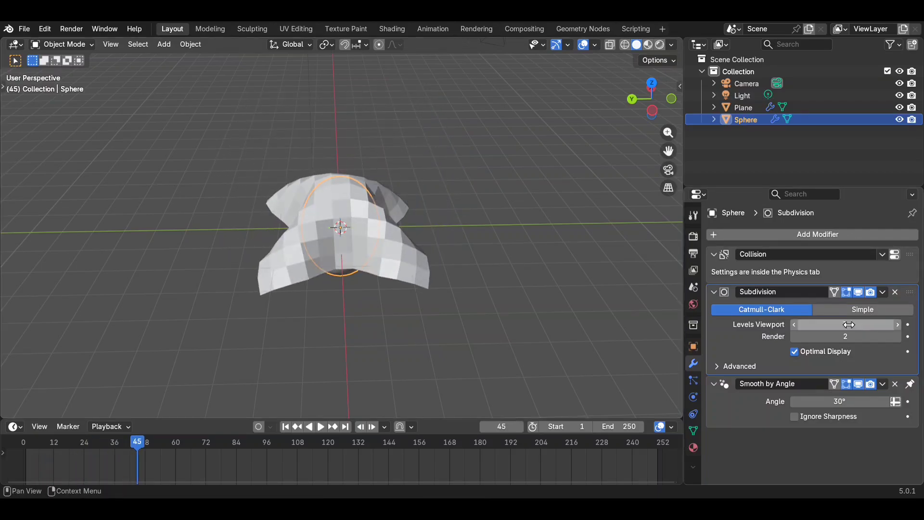
click(900, 325)
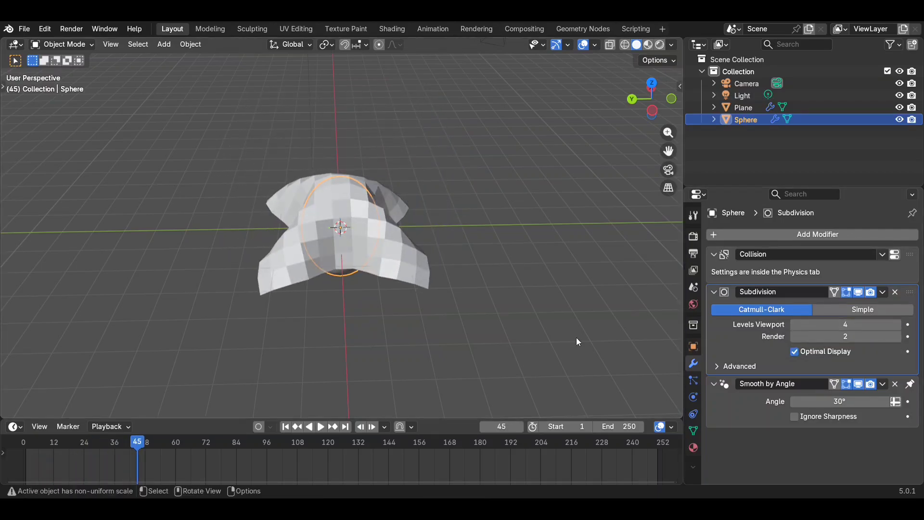
- Rewind to frame 0 and replay the cloth falling over the subdivided sphere
drag(137, 448, 23, 448)
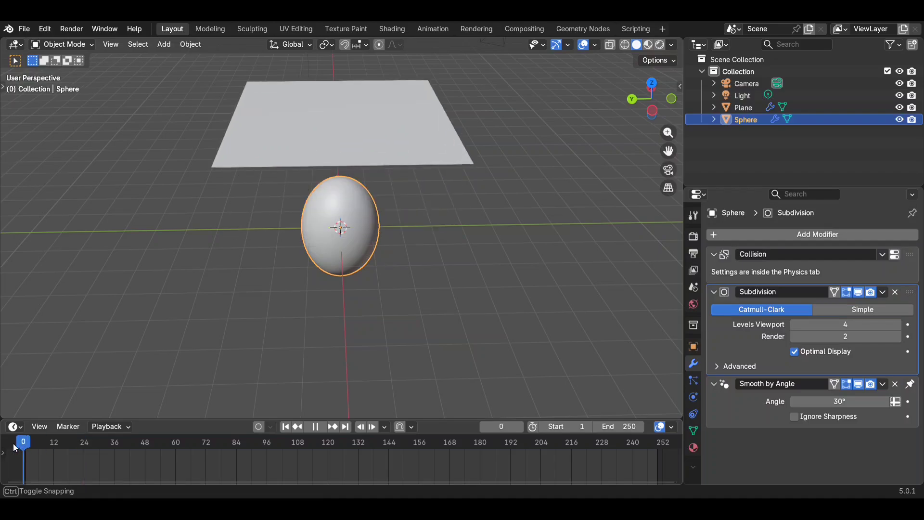
key(space)
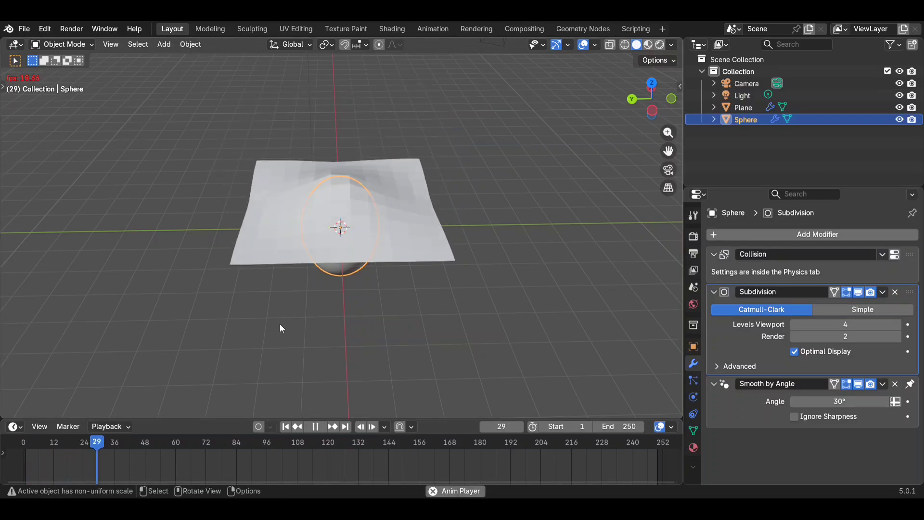
key(space)
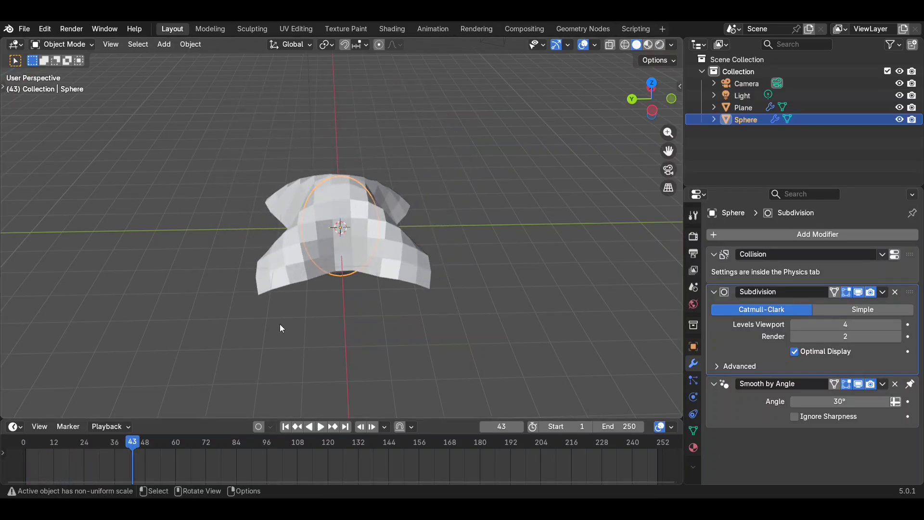
- Set the sphere's Subdivision quality to 5 and viewport level to 5, and collapse all of its modifiers
click(714, 292)
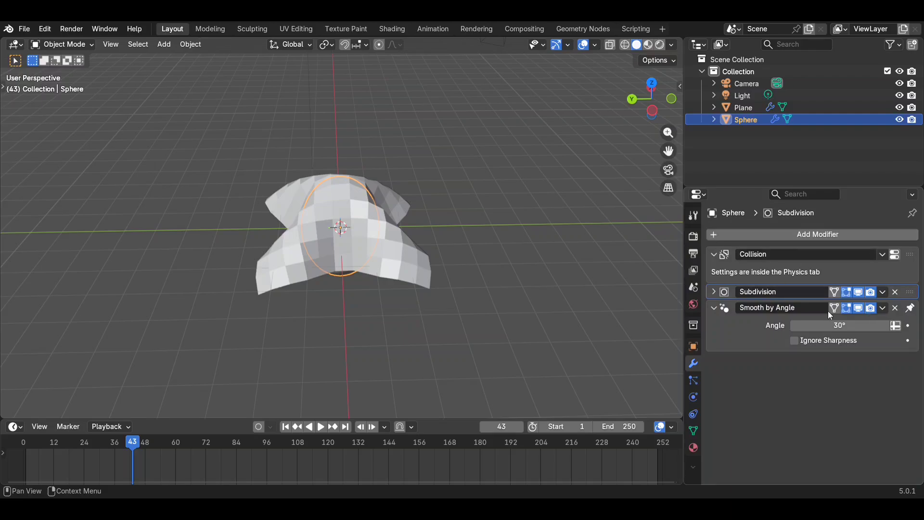
click(715, 293)
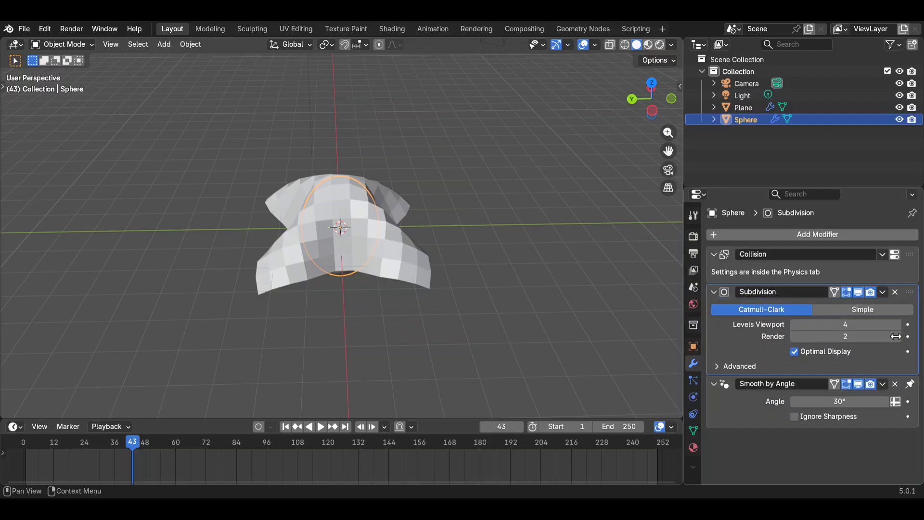
click(744, 367)
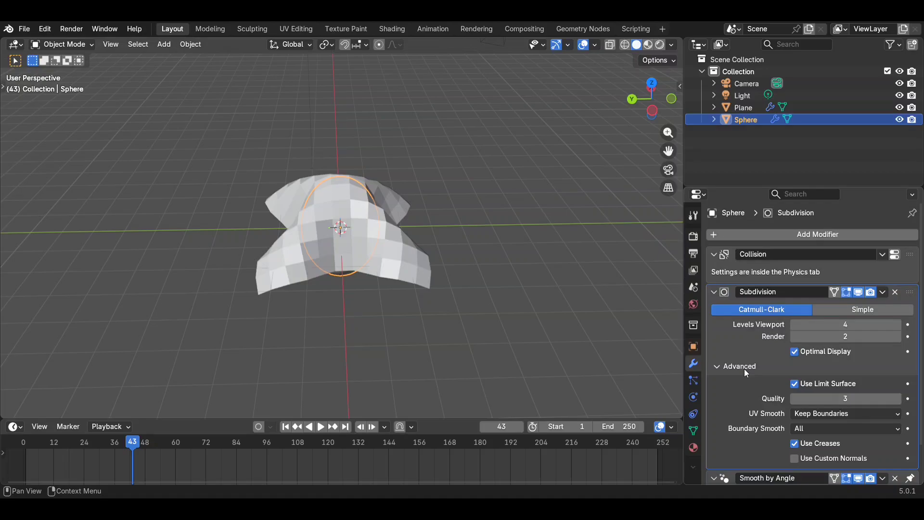
drag(845, 399, 827, 405)
drag(857, 324, 865, 325)
click(714, 254)
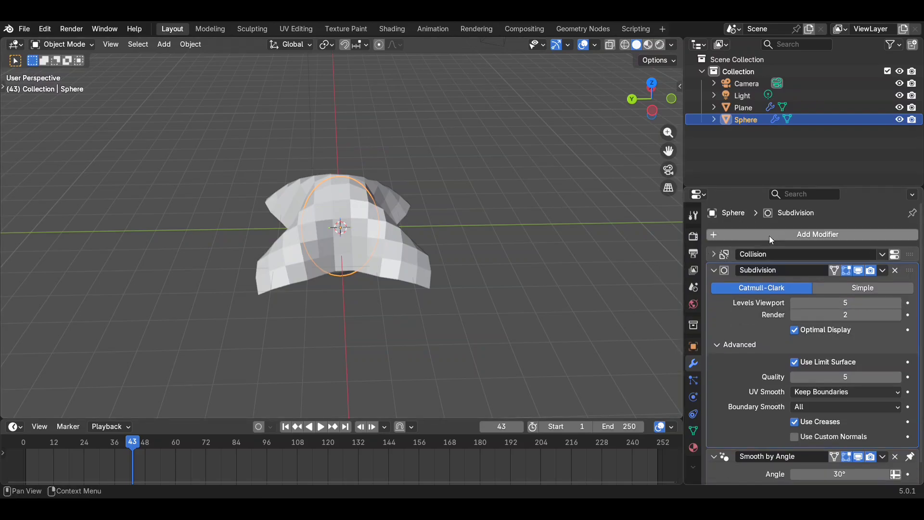
click(714, 271)
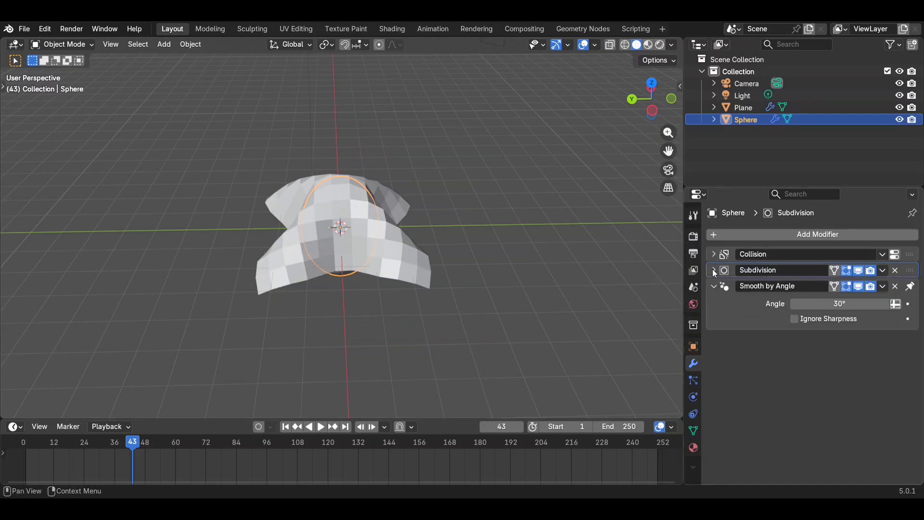
click(714, 287)
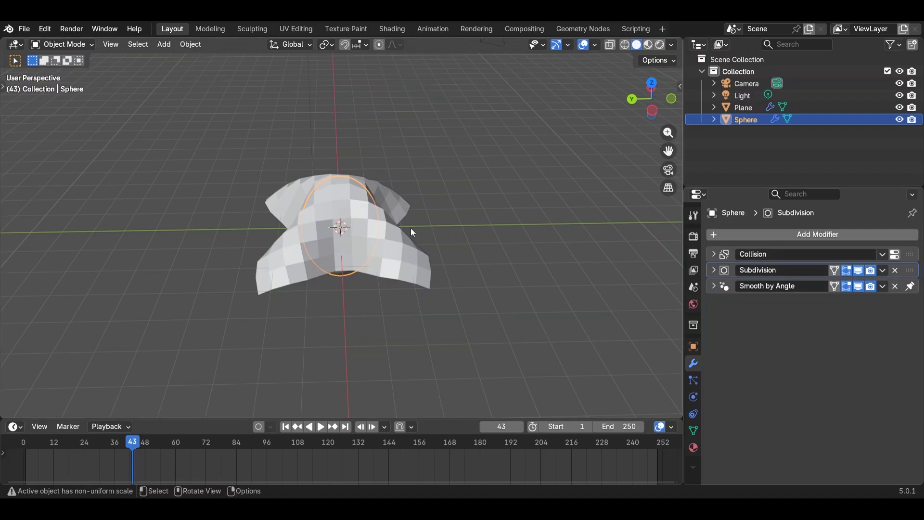
- Apply Shade Auto Smooth to the cloth plane
click(385, 242)
middle_drag(385, 242, 385, 241)
right_click(385, 243)
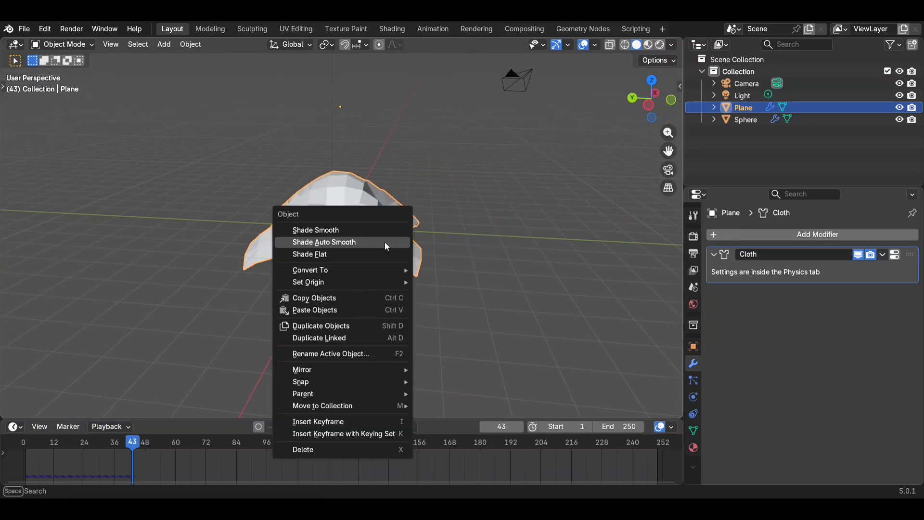
click(351, 243)
middle_drag(385, 249, 386, 250)
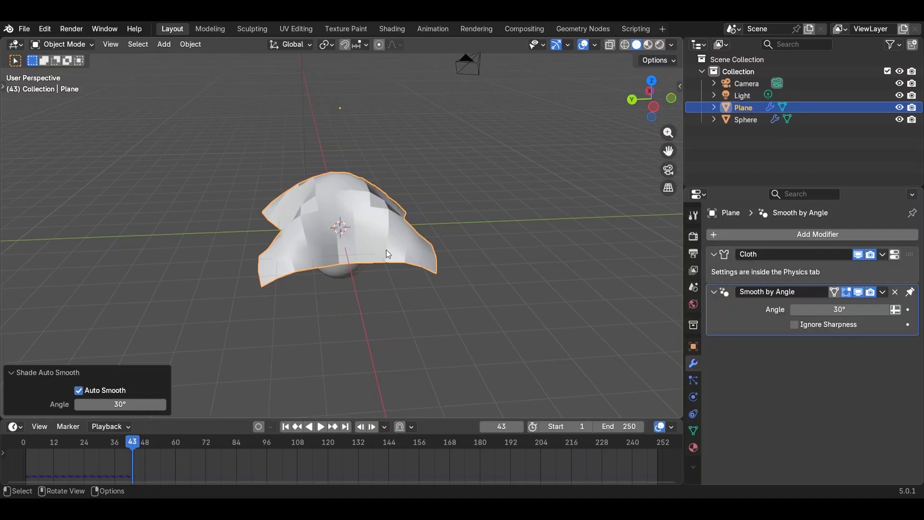
- Move the plane's Smooth by Angle modifier above Cloth in the stack and collapse both modifiers
click(714, 292)
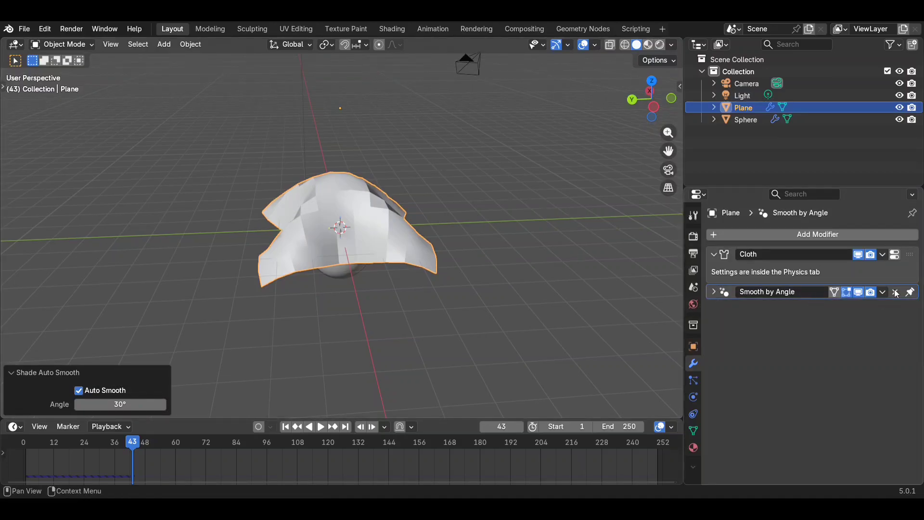
drag(913, 294, 911, 255)
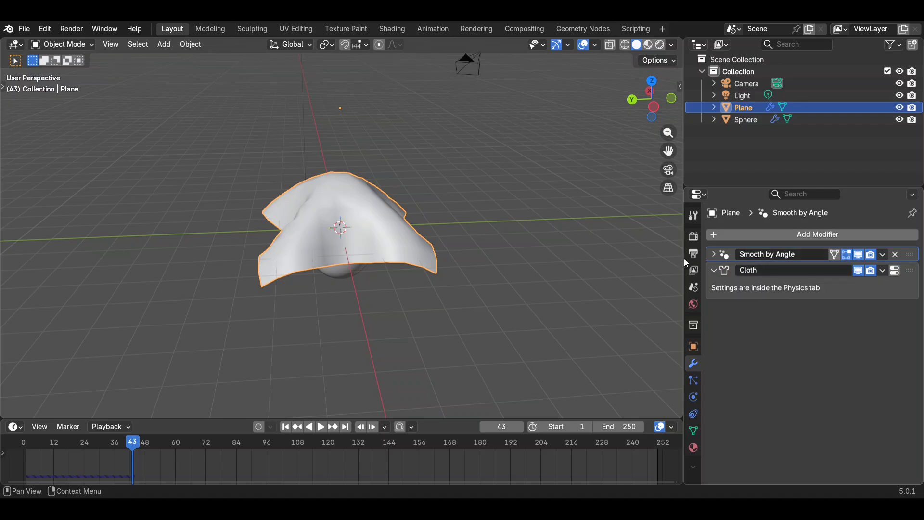
scroll(483, 250, up, 4)
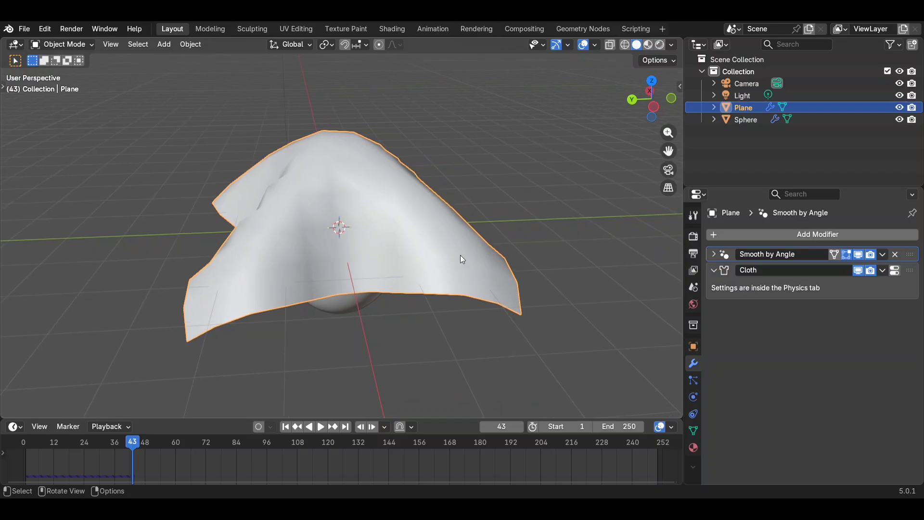
middle_drag(460, 256, 460, 255)
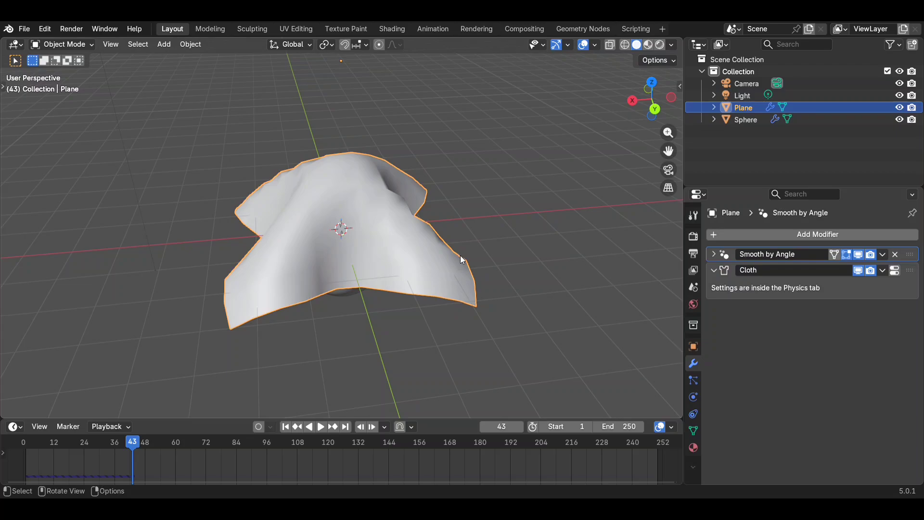
click(714, 270)
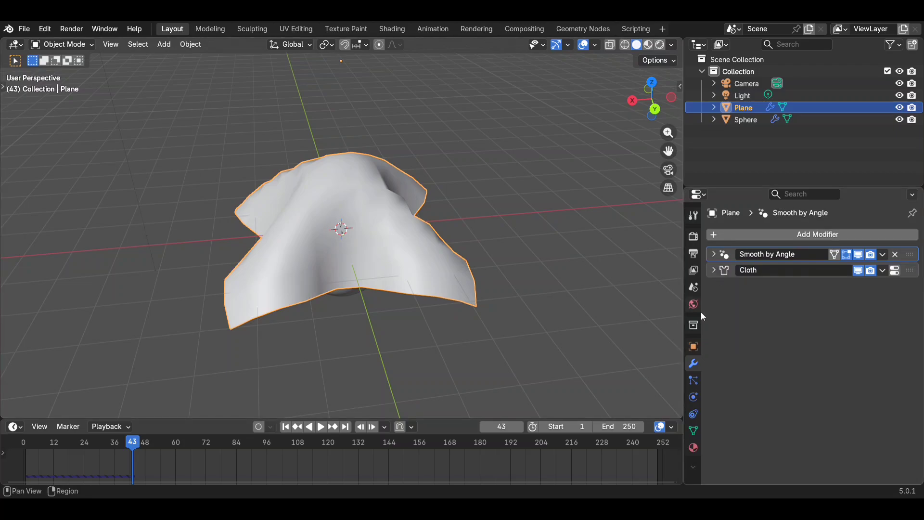
- Add a Subdivision Surface modifier to the cloth plane and inspect the smoothed drape
click(765, 238)
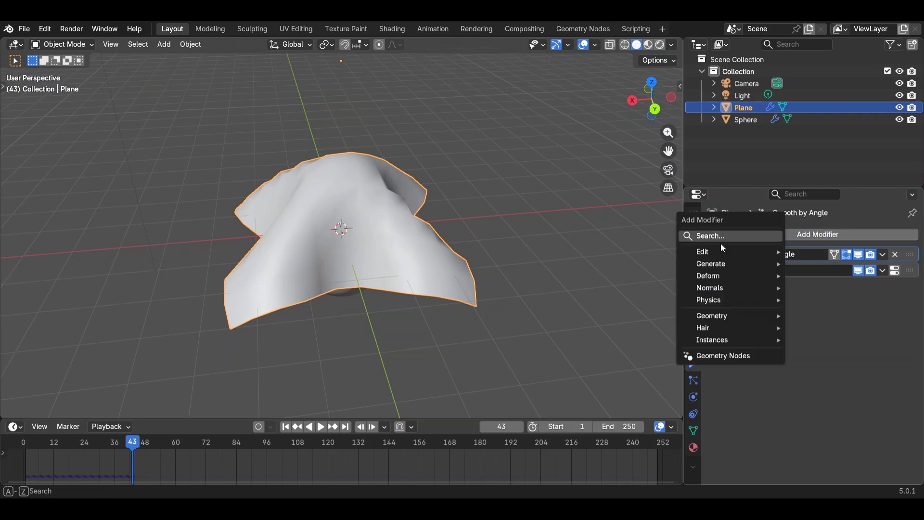
click(705, 237)
click(704, 265)
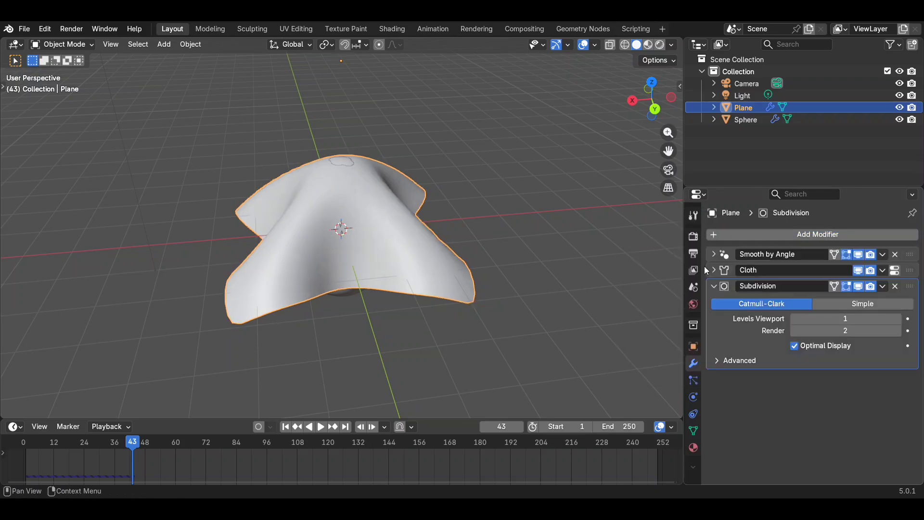
scroll(559, 304, up, 3)
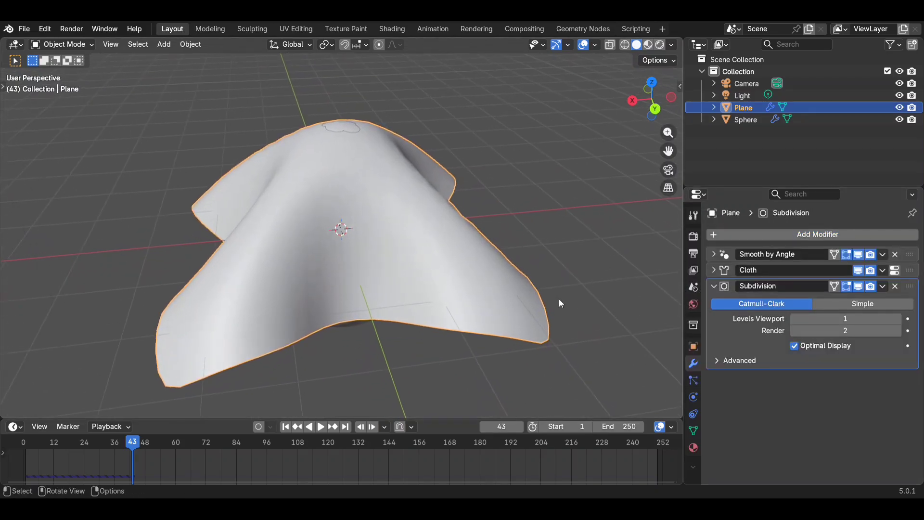
middle_drag(559, 304, 604, 284)
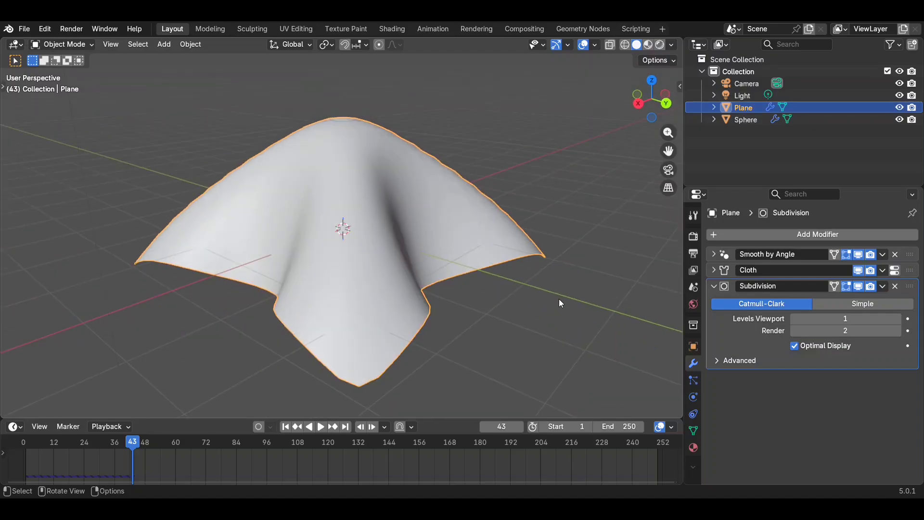
- Set the plane's Subdivision viewport level to 3 and deselect the plane
drag(828, 319, 860, 319)
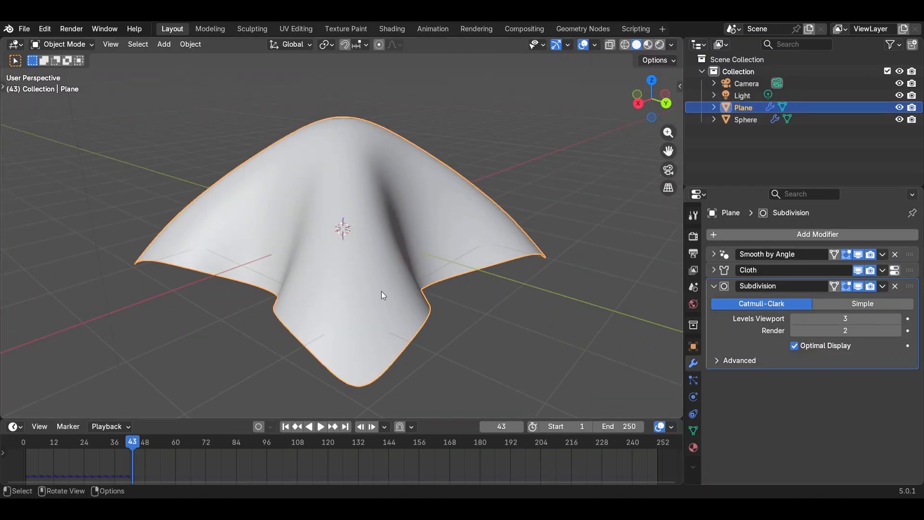
click(547, 304)
scroll(547, 305, down, 1)
middle_drag(547, 304, 572, 322)
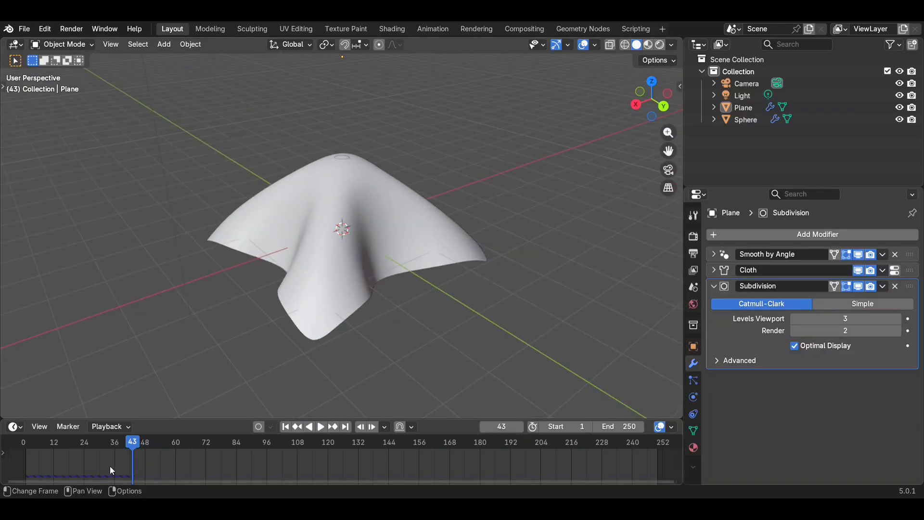
- Rewind to frame 0 and play the simulation to check the subdivided cloth draping over the egg, stopping at frame 75
drag(128, 445, 3, 440)
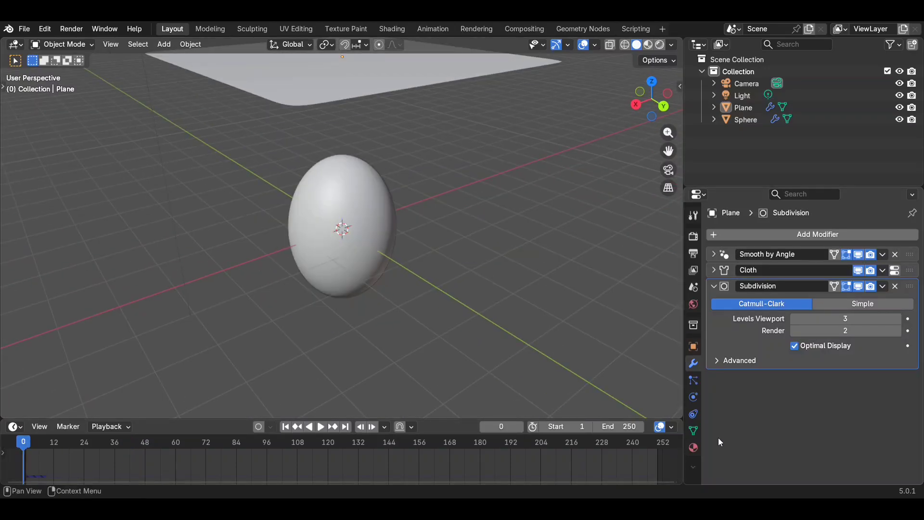
ctrl+middle_drag(789, 248, 784, 254)
scroll(490, 238, down, 2)
key(space)
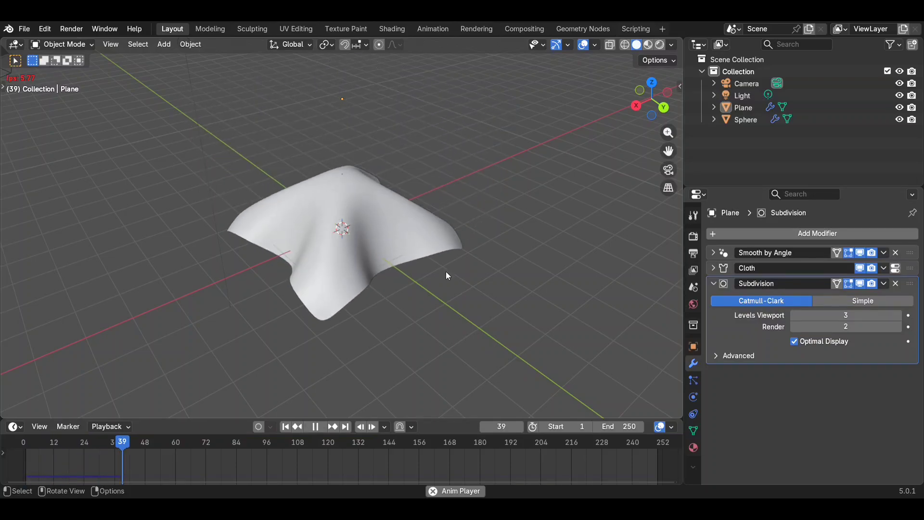
middle_drag(479, 256, 488, 241)
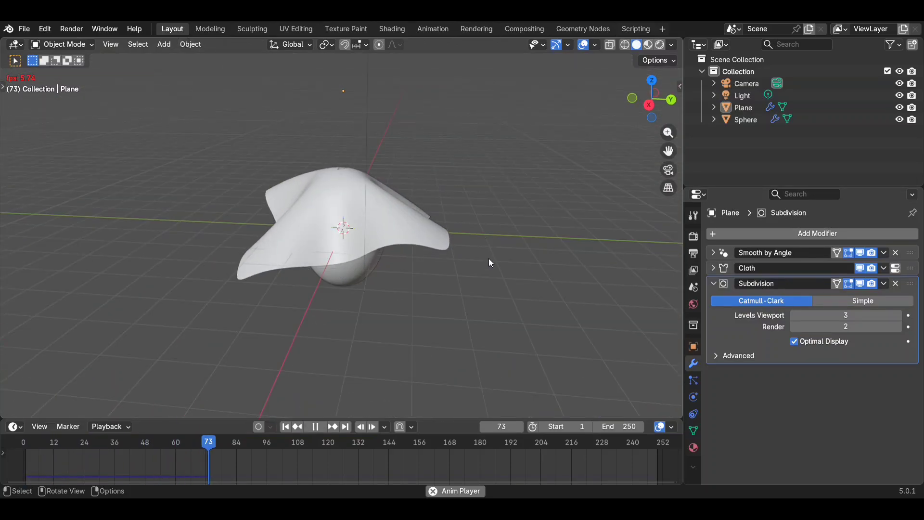
key(space)
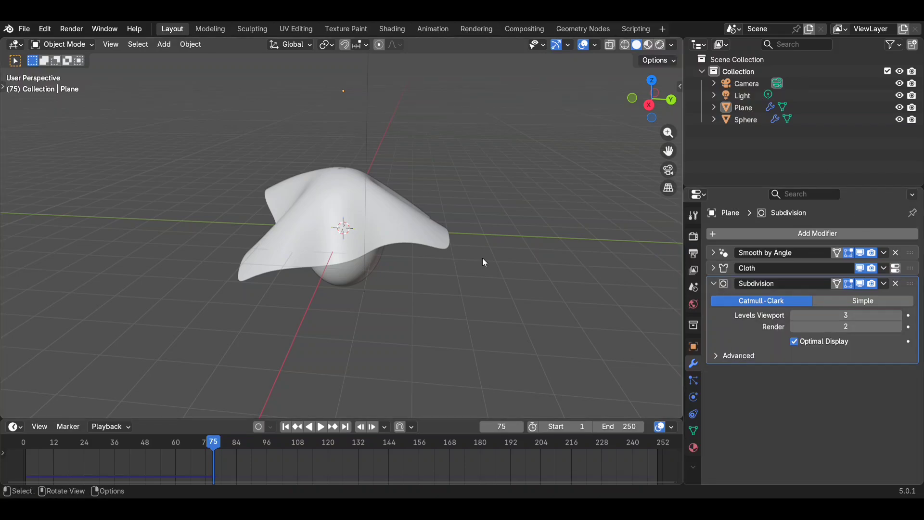
- Select the cloth plane and lower its Subdivision viewport level to 1
click(319, 230)
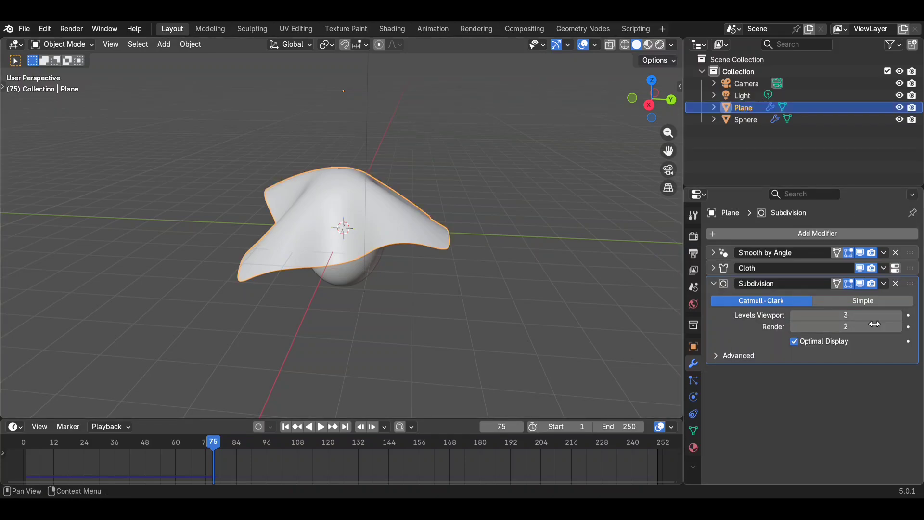
click(795, 317)
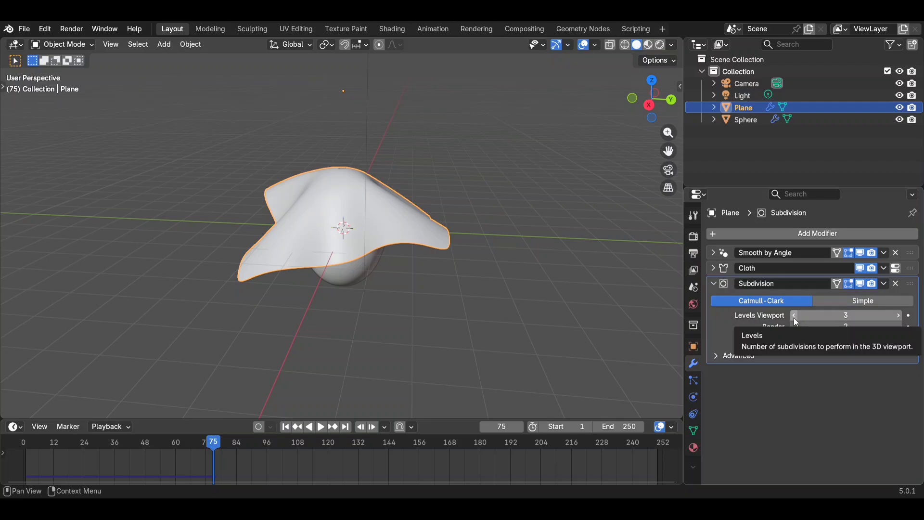
click(794, 317)
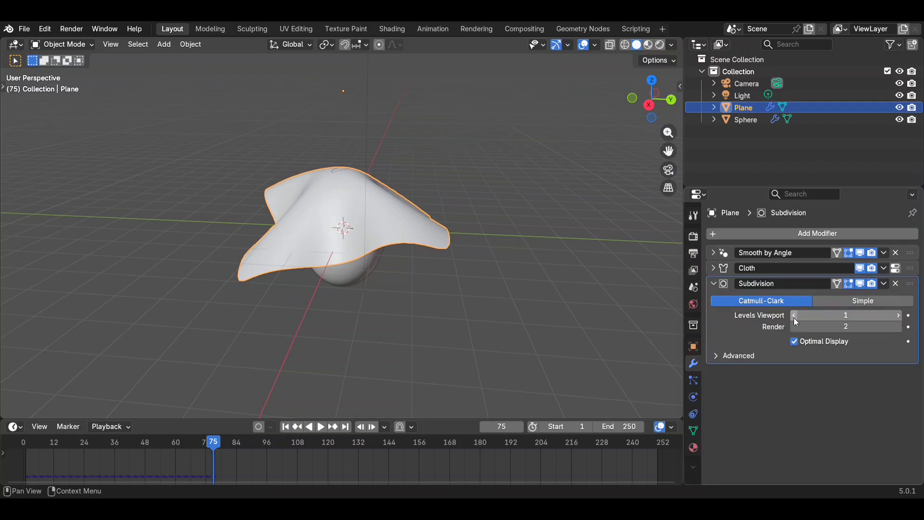
- Rewind the timeline and replay the cloth fall up to frame 25, collapsing the plane's Subdivision modifier meanwhile
click(212, 443)
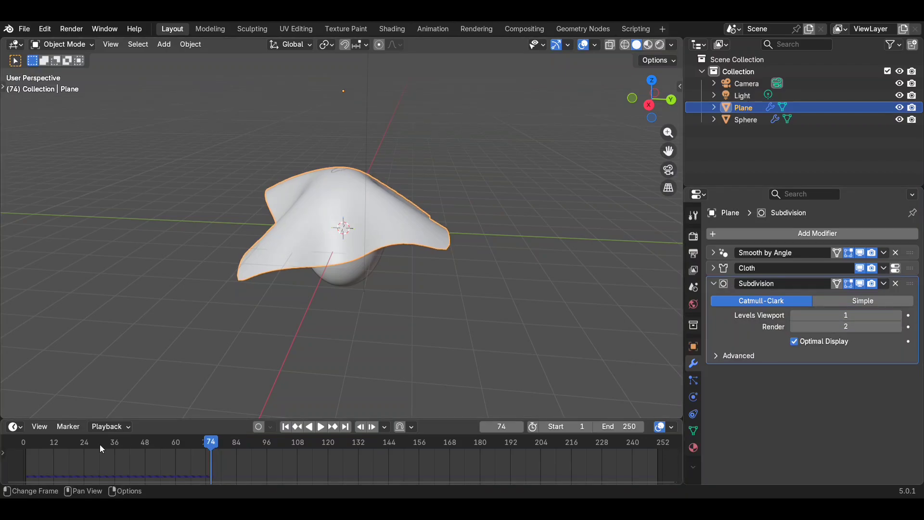
drag(31, 442, 24, 443)
key(space)
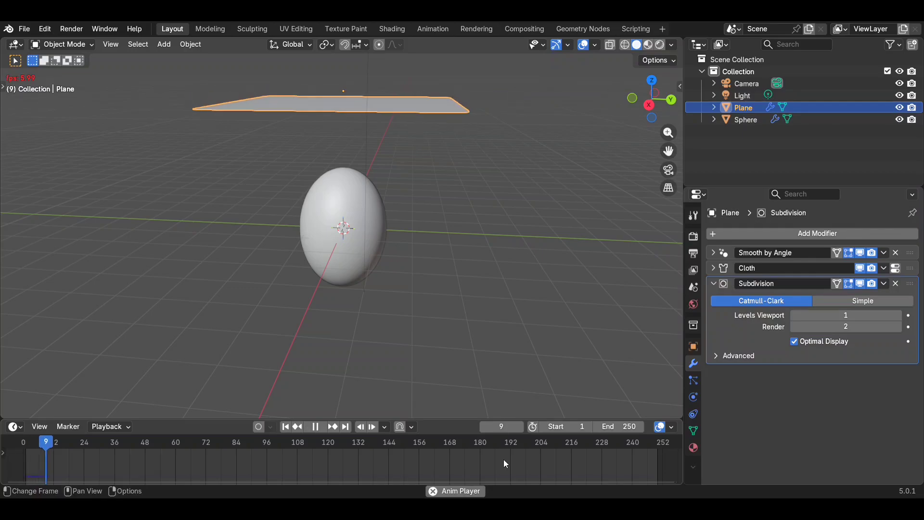
click(714, 283)
key(space)
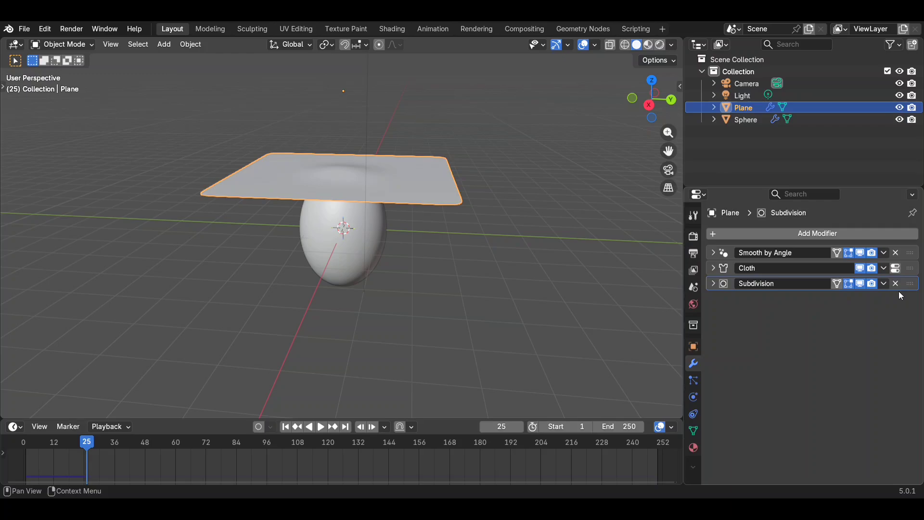
- Try the plane's Subdivision modifier above Cloth in the stack and play the simulation to see its effect
drag(910, 285, 911, 266)
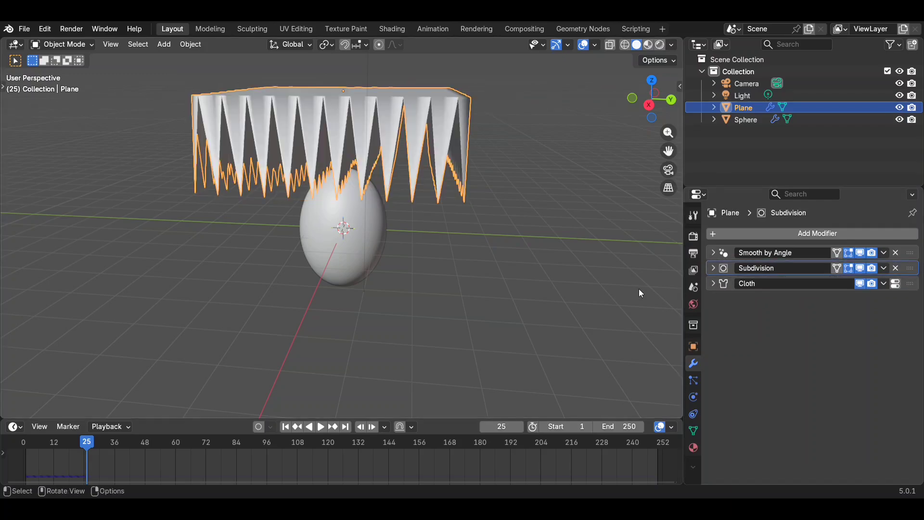
middle_drag(640, 288, 500, 289)
key(space)
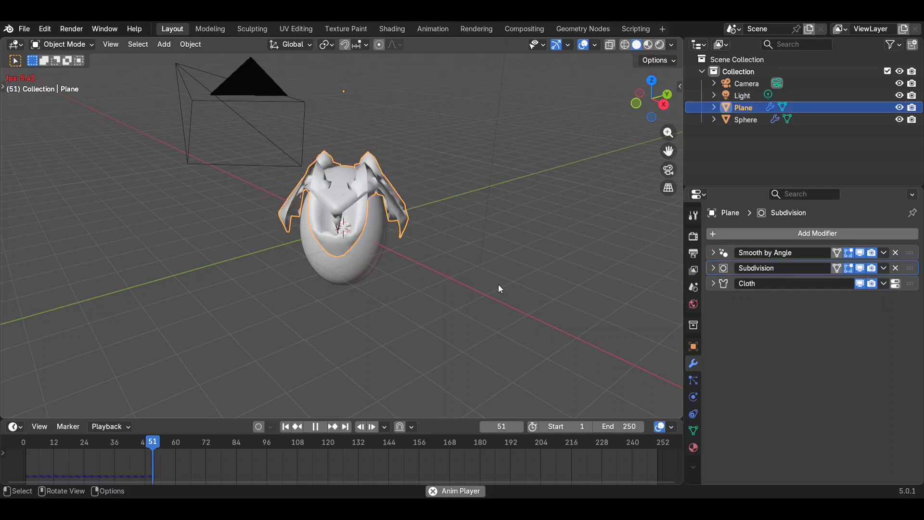
key(space)
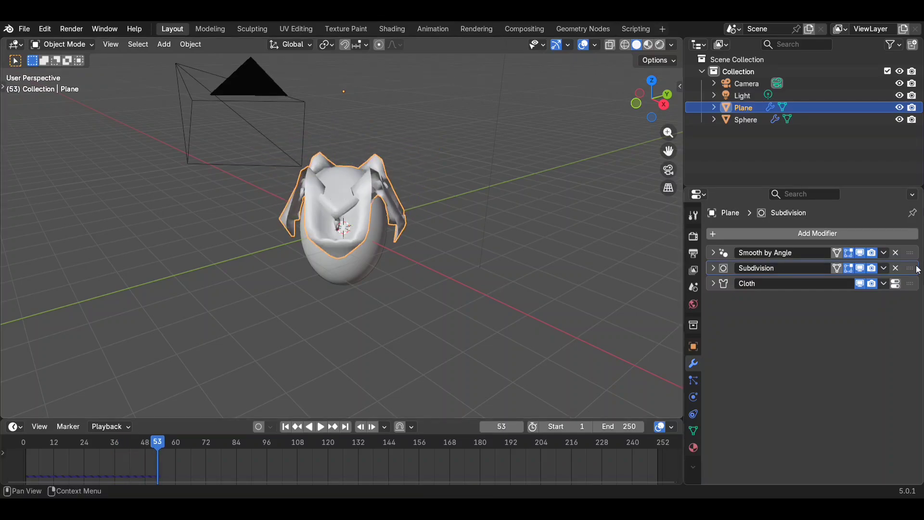
- Move the plane's Subdivision modifier back below Cloth and play the simulation, checking the drape from several sides
drag(910, 268, 914, 291)
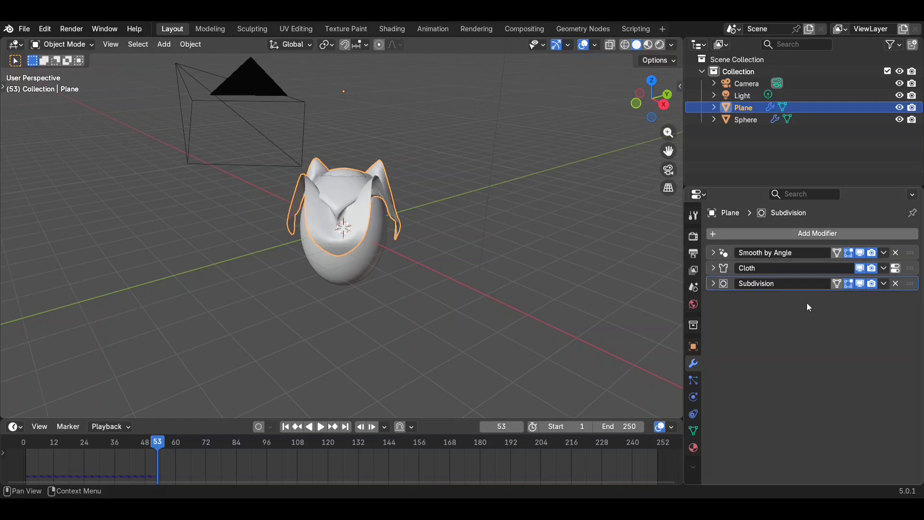
key(space)
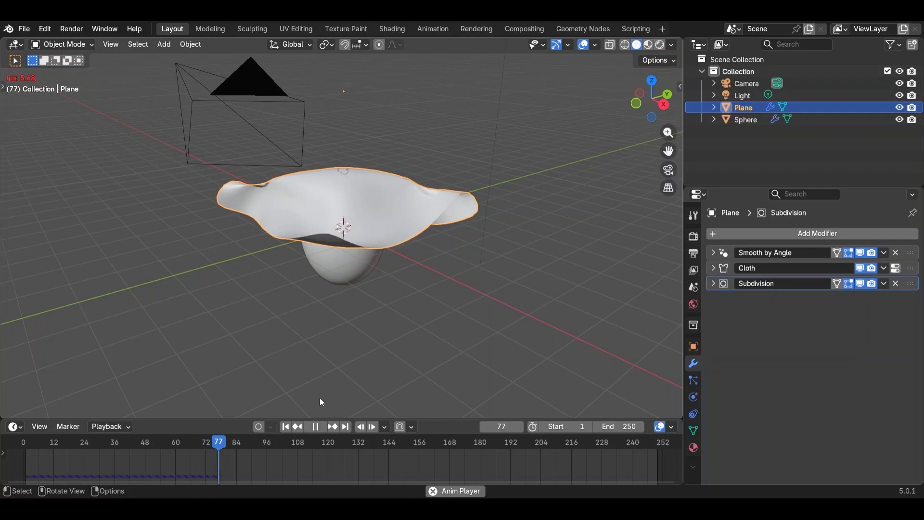
middle_drag(388, 298, 292, 297)
middle_drag(388, 298, 501, 284)
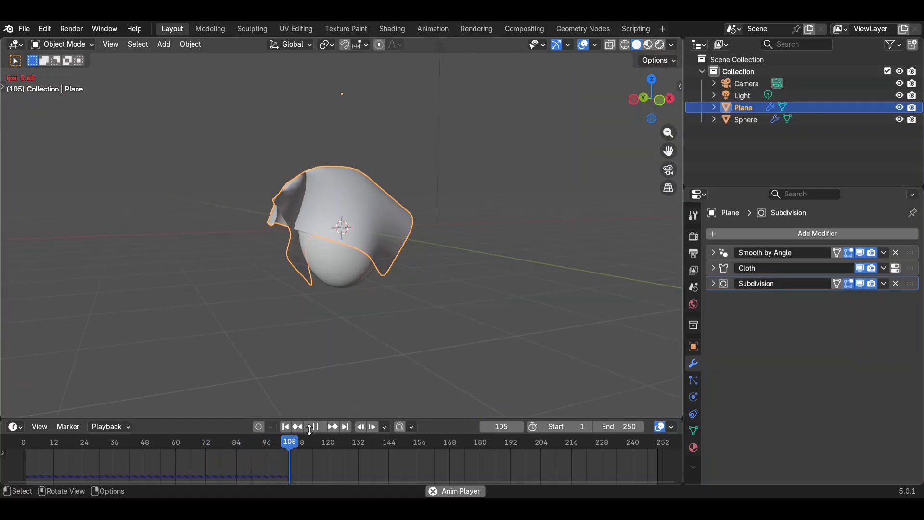
- Stop the cloth simulation playback and return the timeline to frame 0, viewing the plane and egg-shaped sphere from above
key(space)
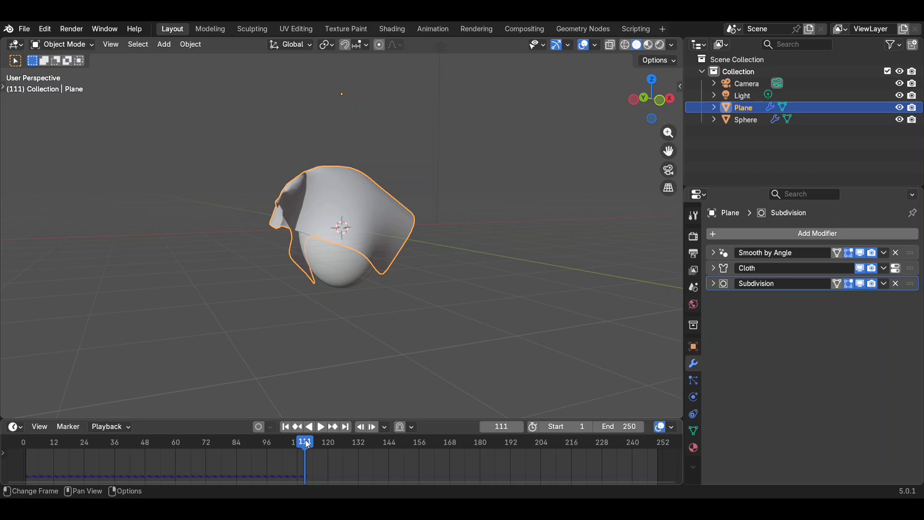
drag(300, 447, 21, 441)
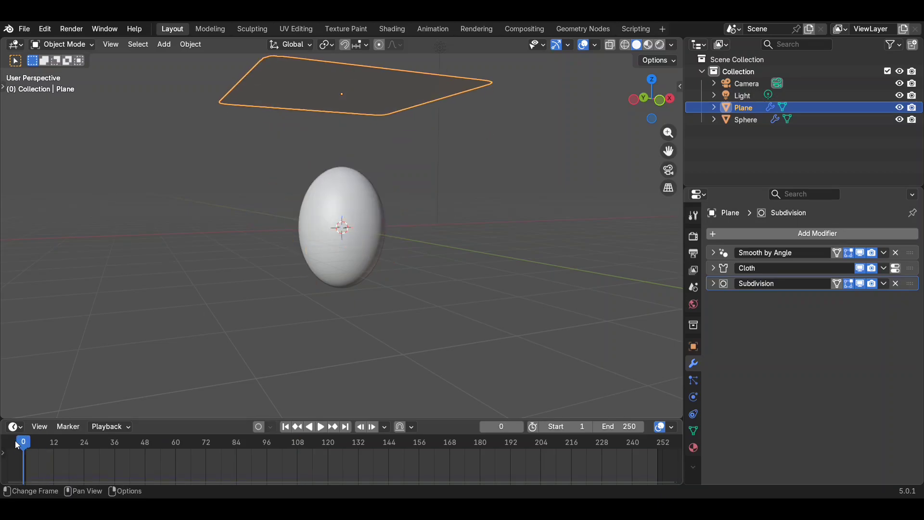
middle_drag(165, 405, 380, 322)
middle_drag(379, 322, 379, 321)
scroll(381, 326, up, 3)
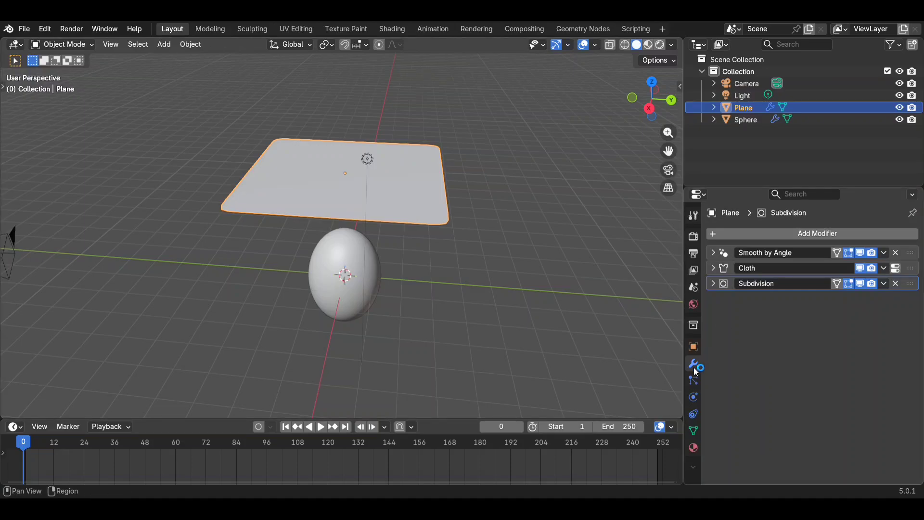
- Check the particle settings of the plane and the sphere, as well as the sphere's modifier stack
click(695, 383)
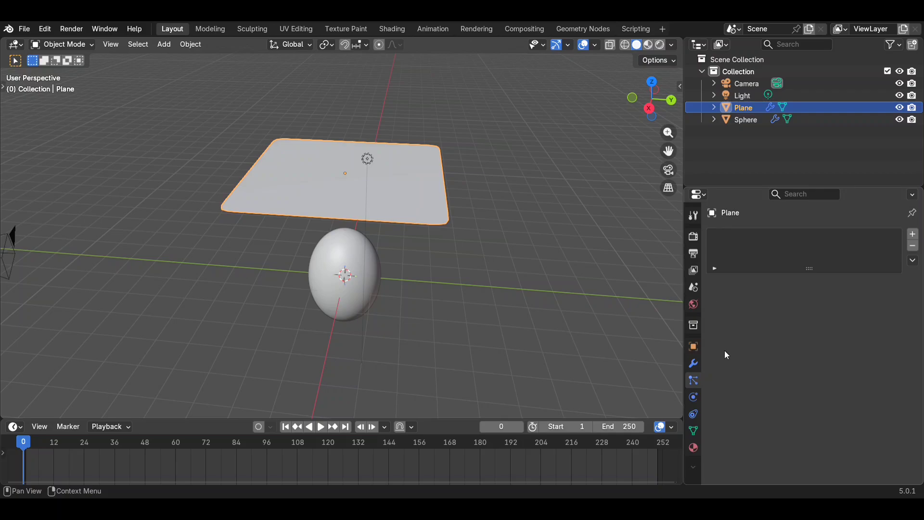
click(374, 284)
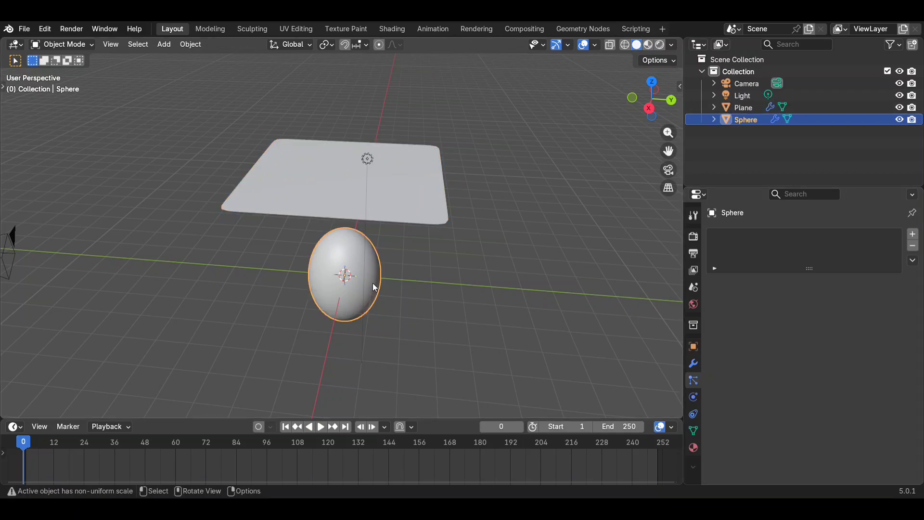
click(694, 366)
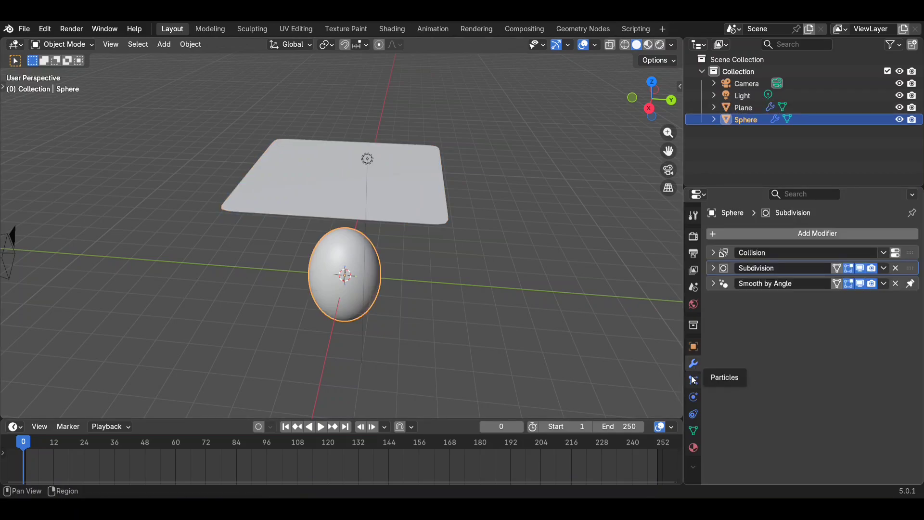
click(693, 381)
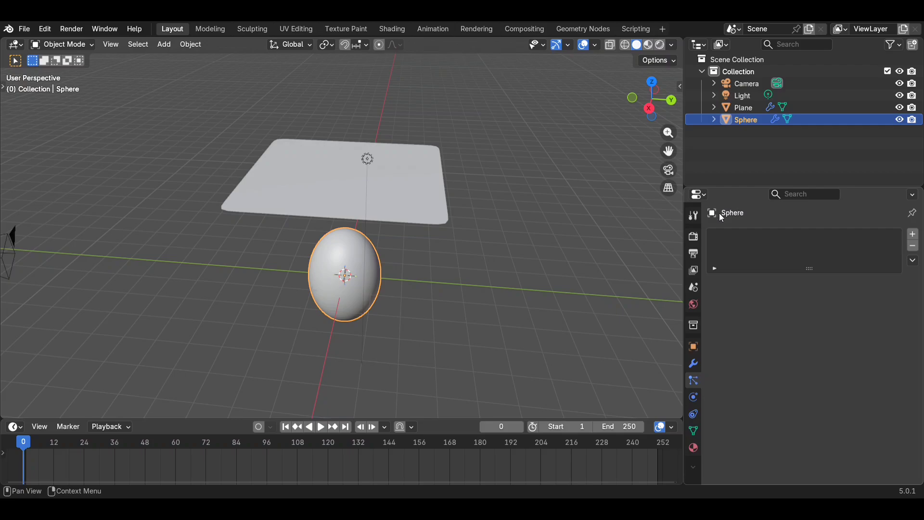
- Select the plane again and show its Cloth physics settings
click(417, 170)
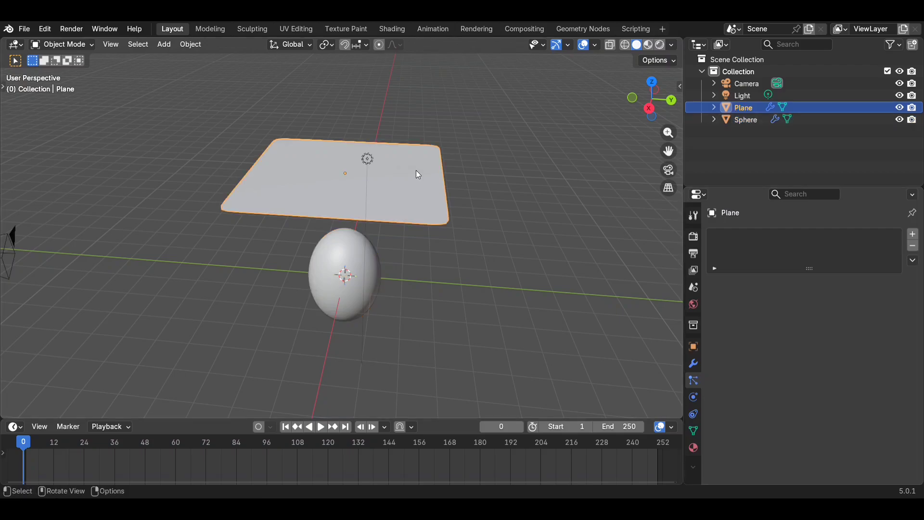
click(694, 397)
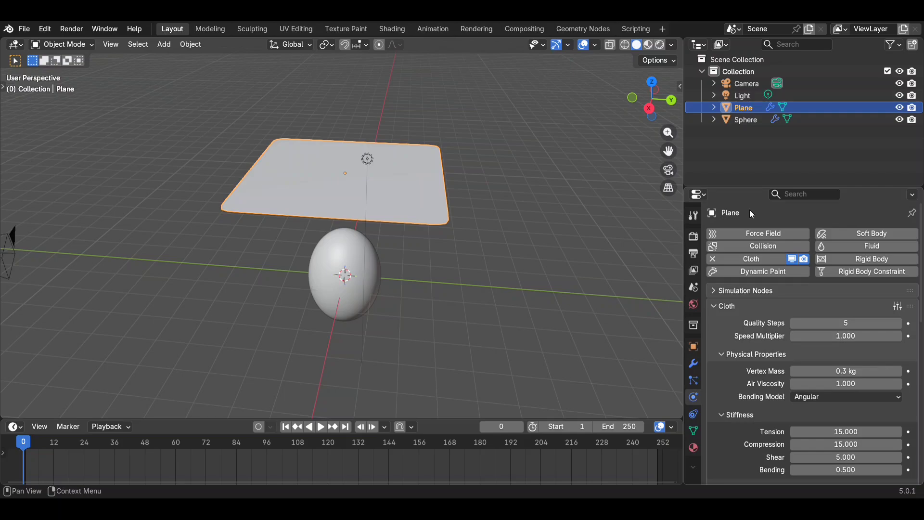
mouse_move(464, 219)
middle_down()
mouse_move(493, 223)
mouse_move(465, 220)
middle_up()
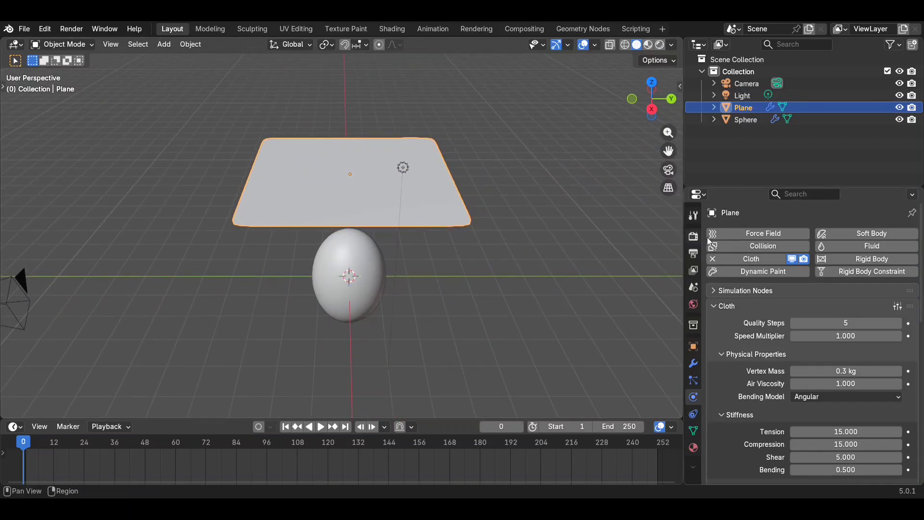